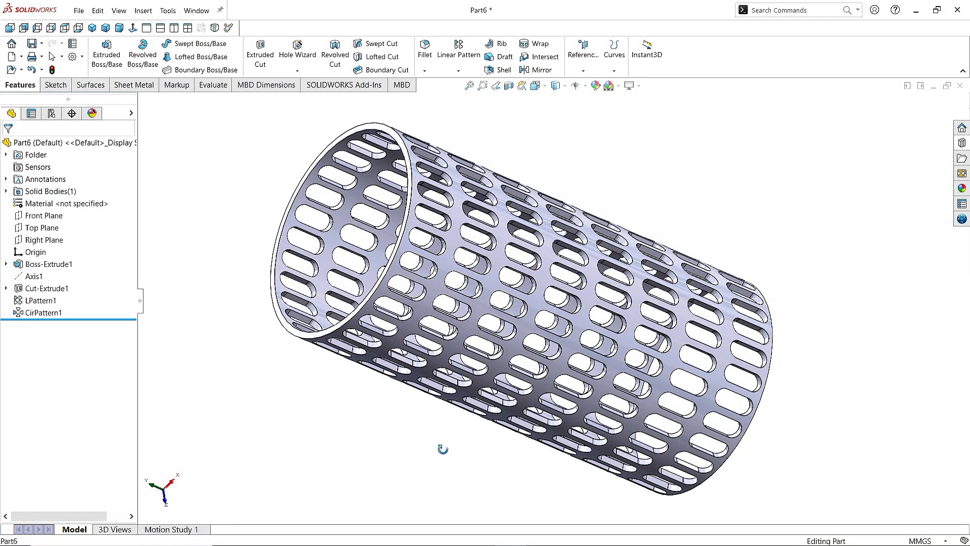
click(678, 381)
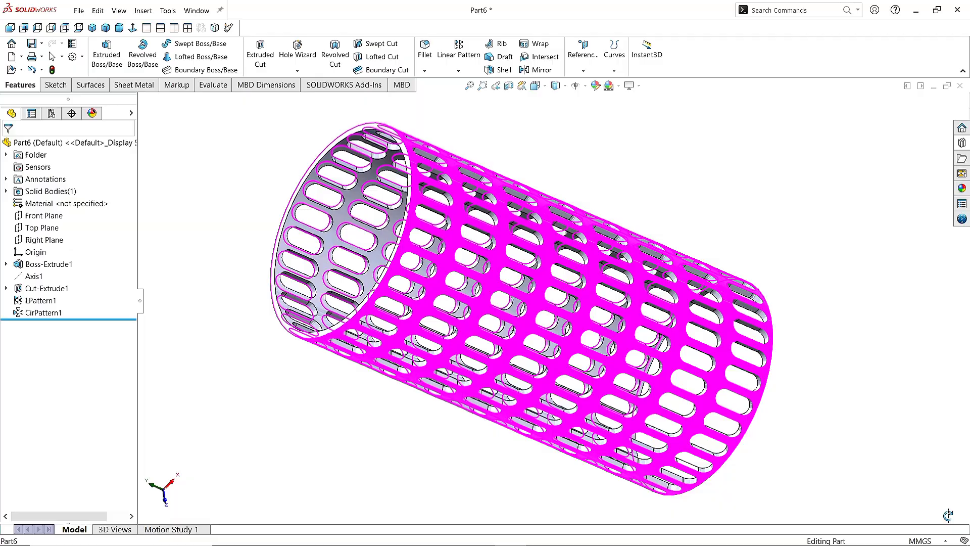
middle_drag(949, 514, 684, 505)
key(Escape)
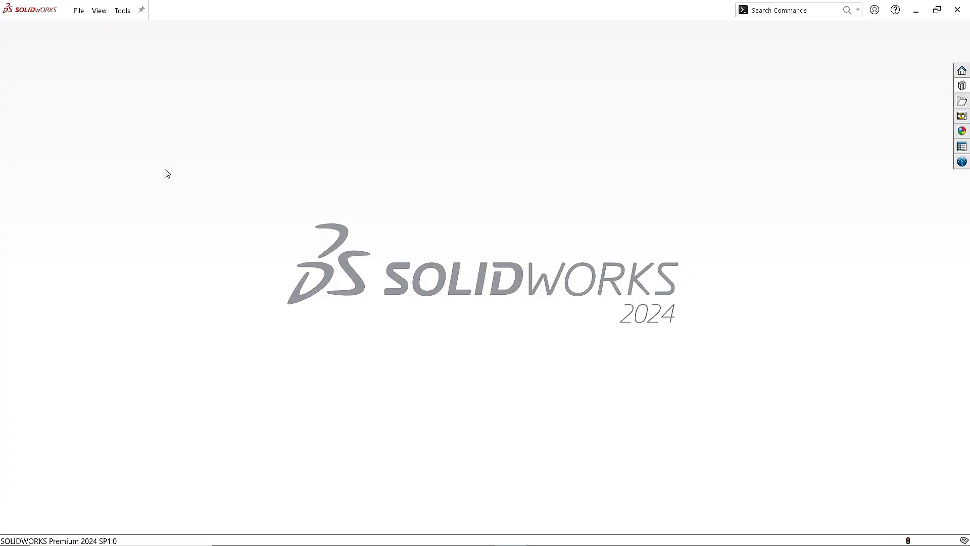
Create a new part document and give its viewport a plain white scene background.
click(79, 10)
click(89, 29)
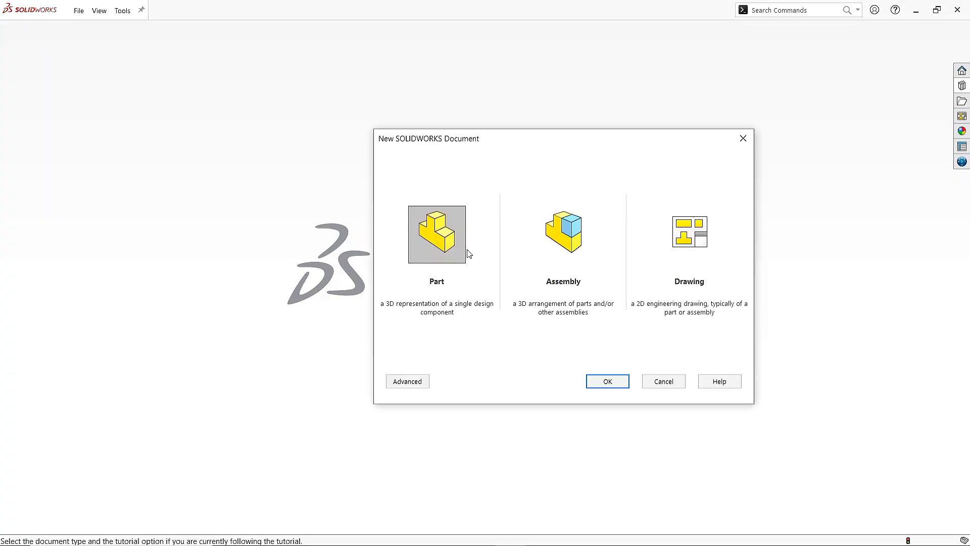
click(606, 381)
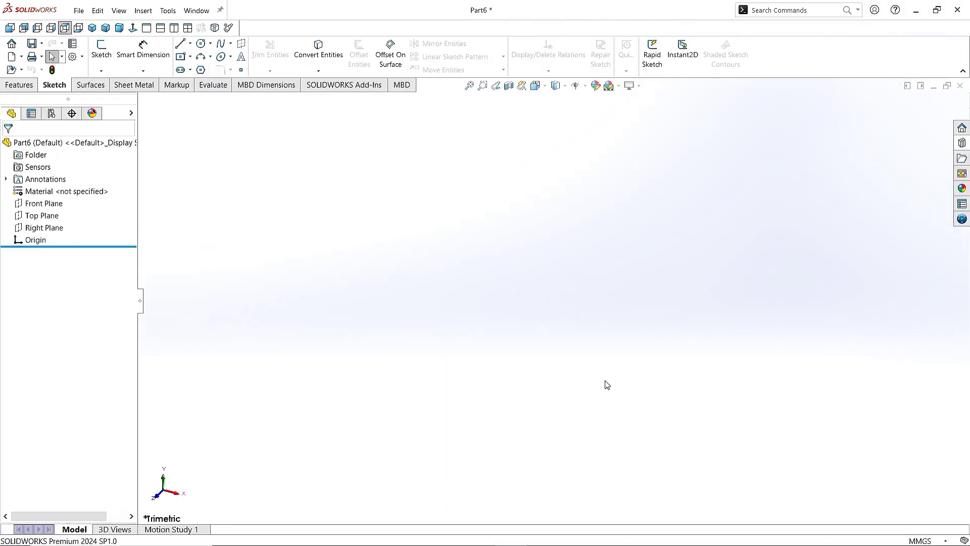
click(618, 85)
click(638, 112)
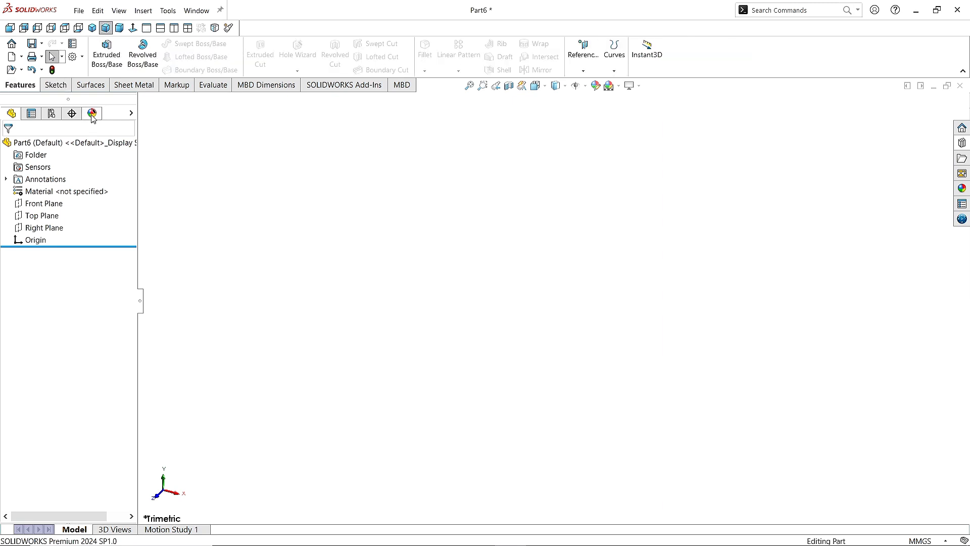
Sketch two concentric circles centred on the origin of the Top Plane, with radii of about 55 mm and 43 mm.
click(56, 85)
click(101, 50)
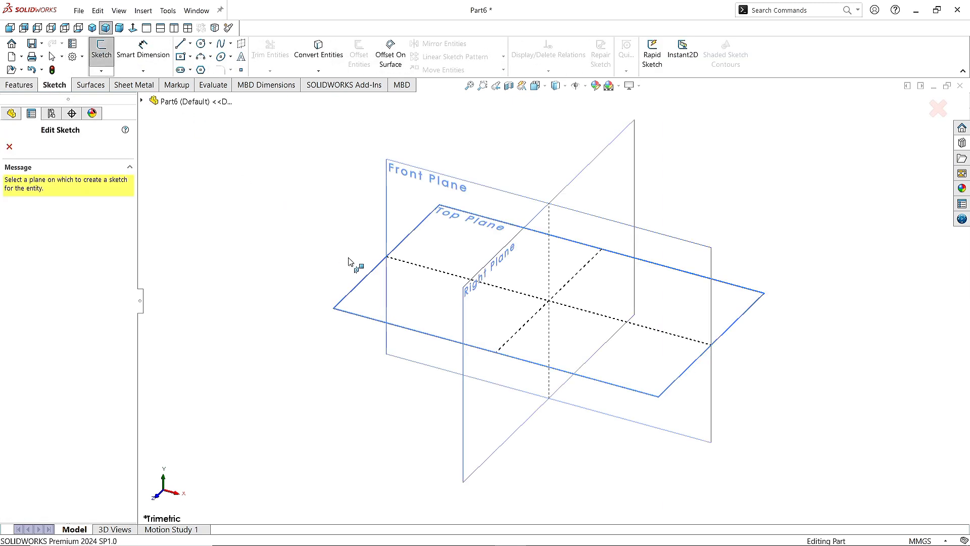
click(372, 301)
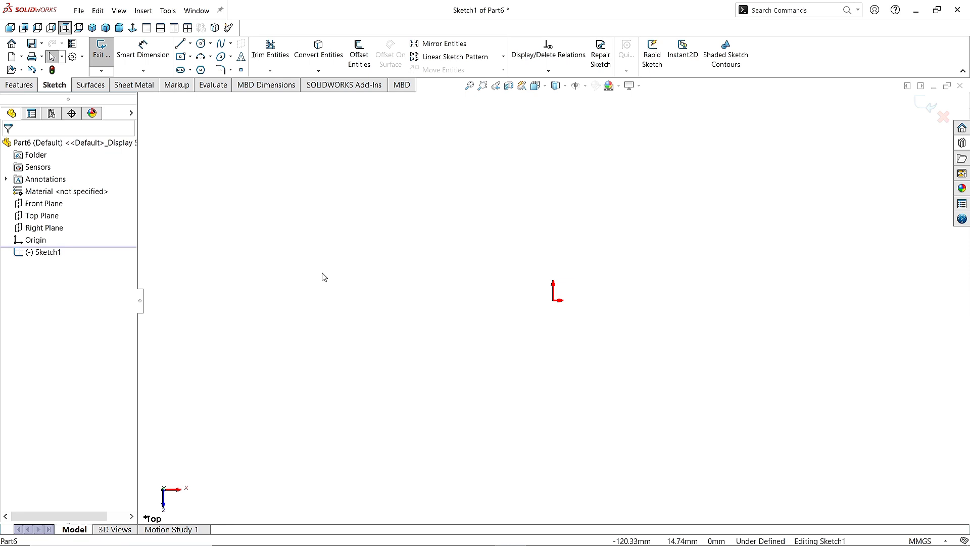
key(s)
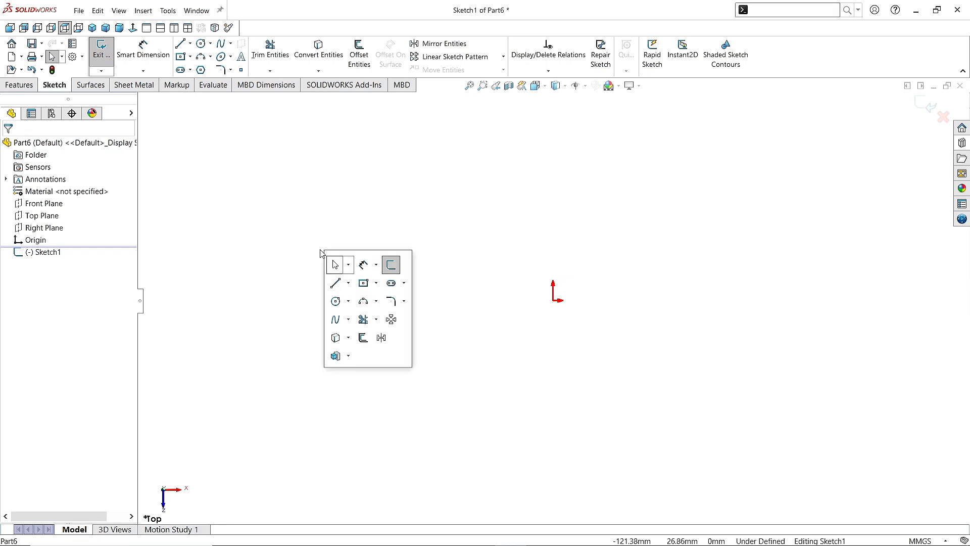
click(336, 301)
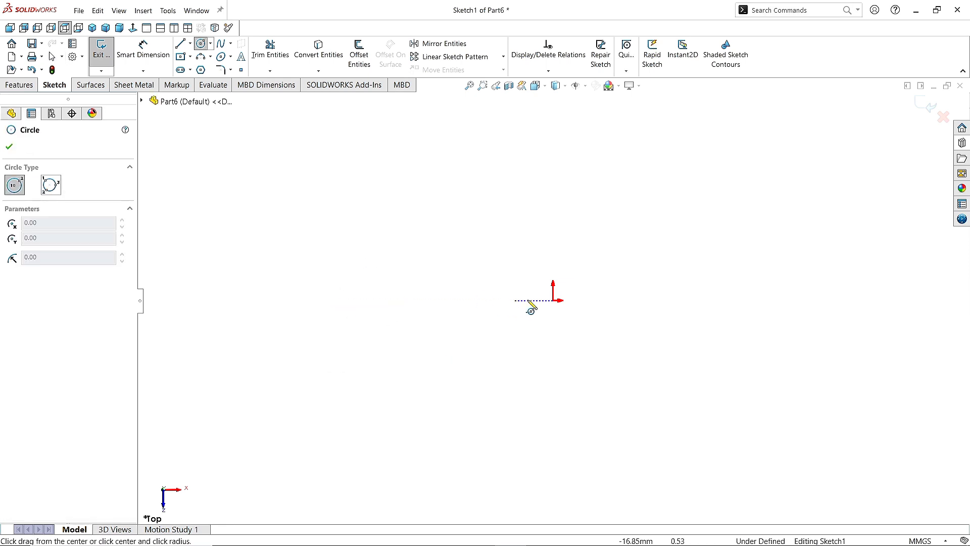
click(554, 301)
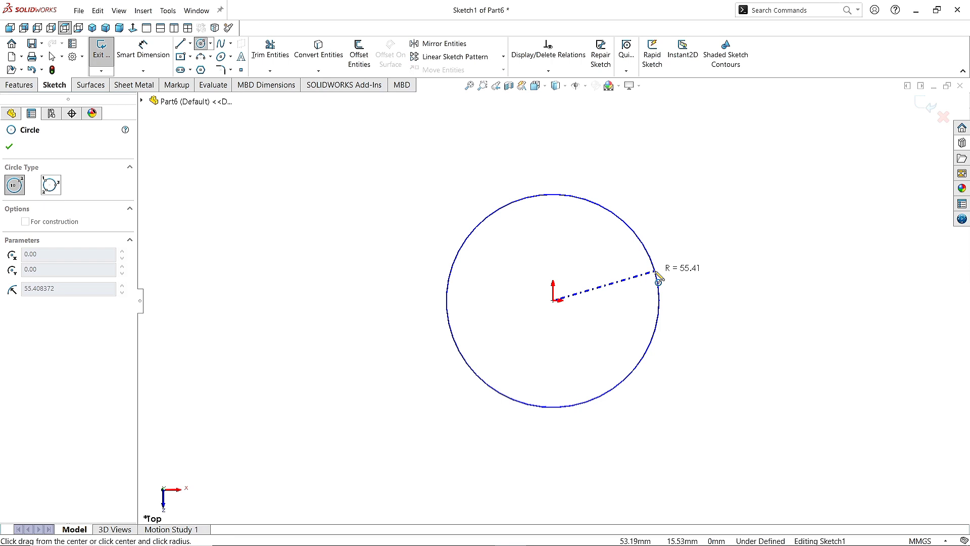
click(657, 278)
click(554, 300)
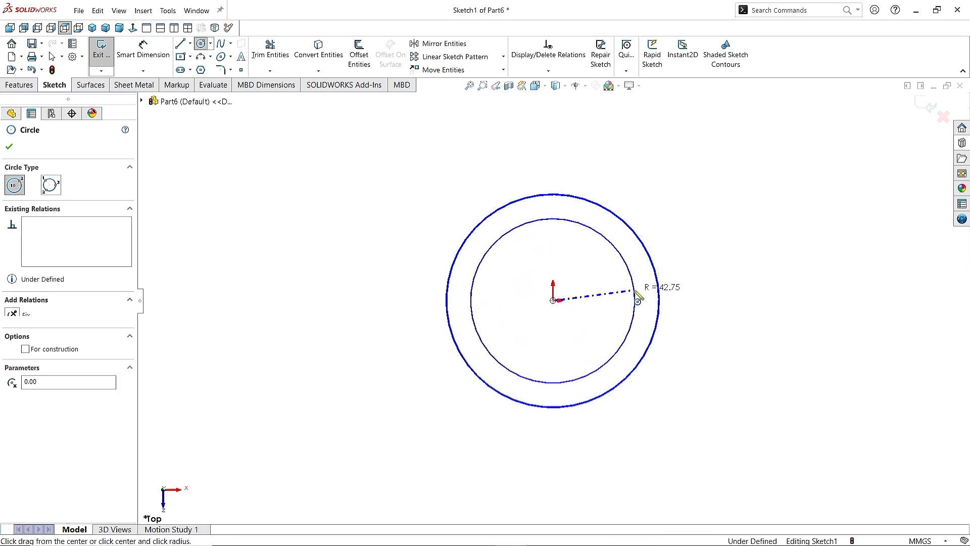
click(636, 289)
click(9, 147)
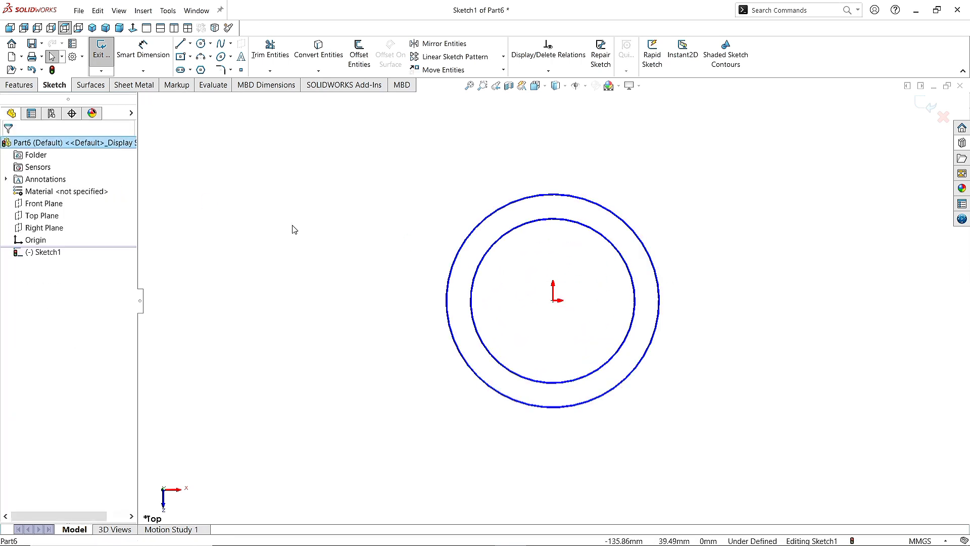
Dimension the outer circle's diameter and set it to 50 mm.
key(s)
click(335, 242)
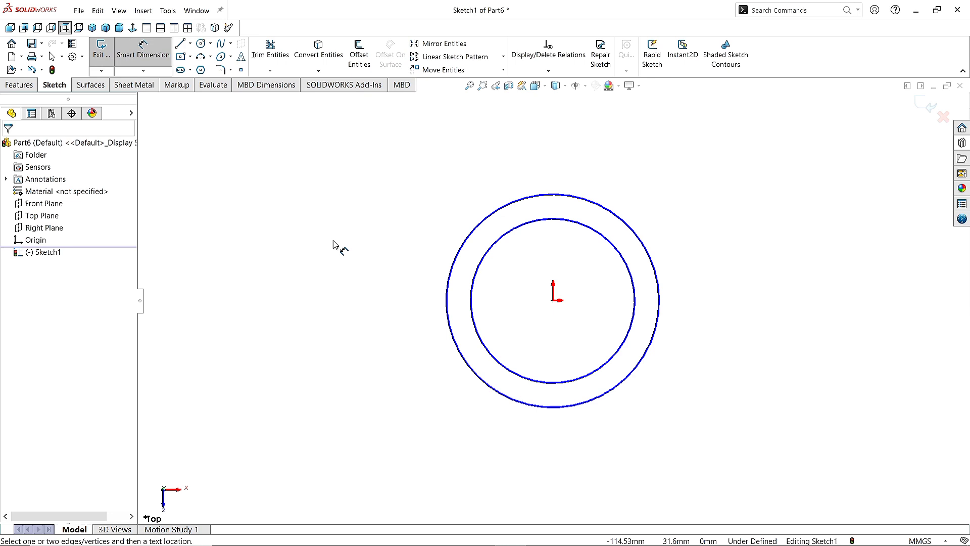
click(467, 242)
click(400, 200)
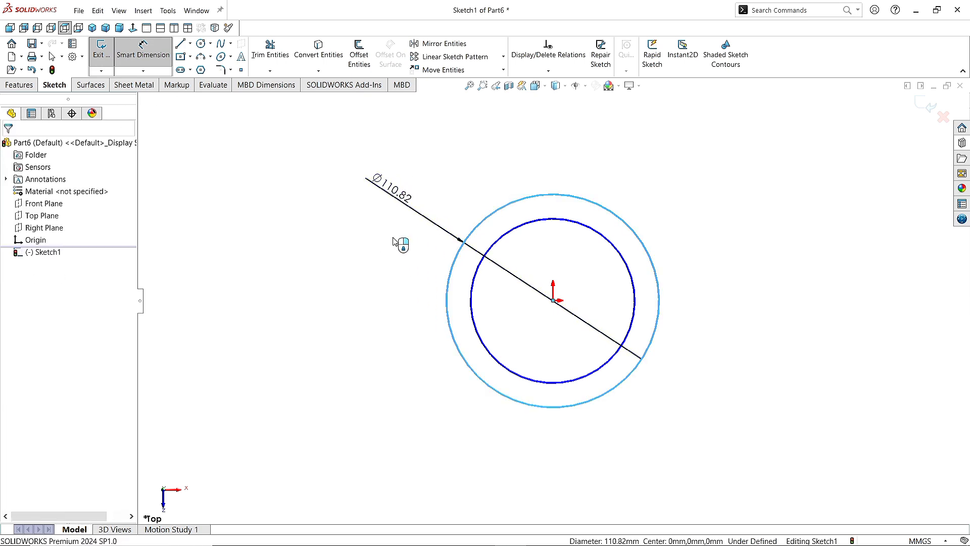
text(5)
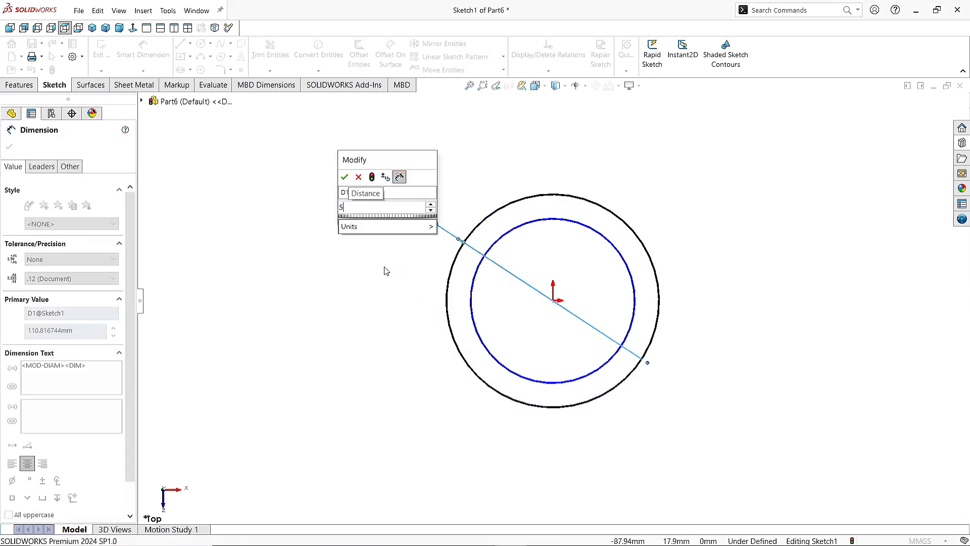
text(0)
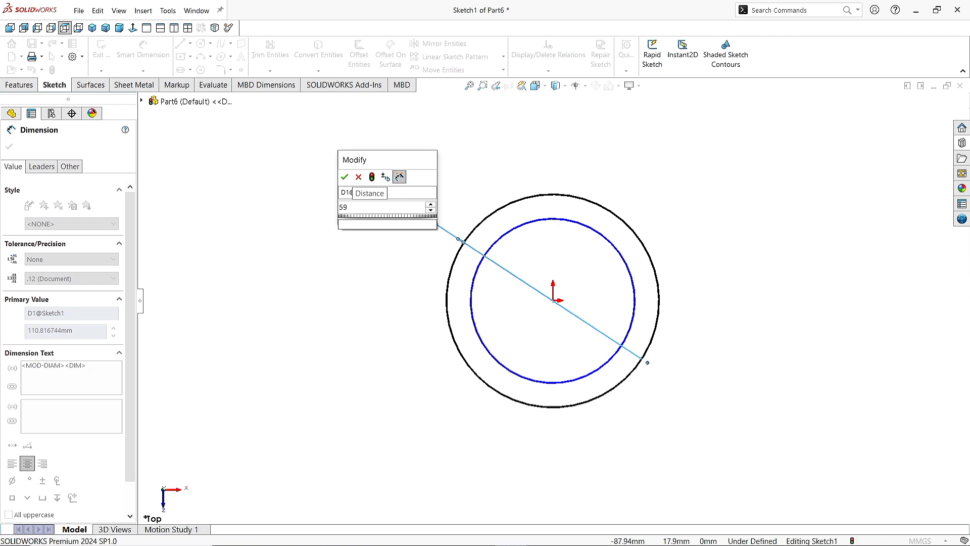
key(Return)
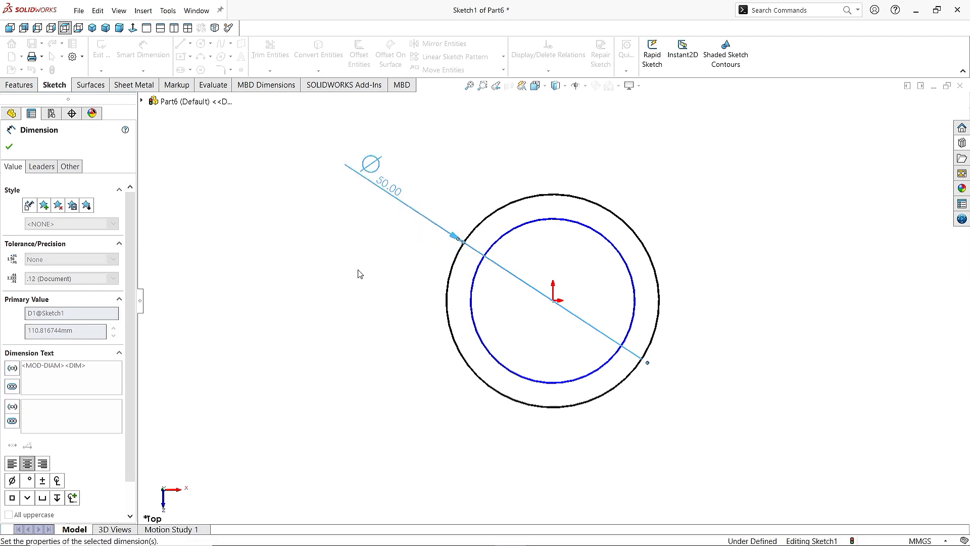
Dimension the inner circle's diameter, set it to 47 mm, and finish dimensioning.
click(613, 242)
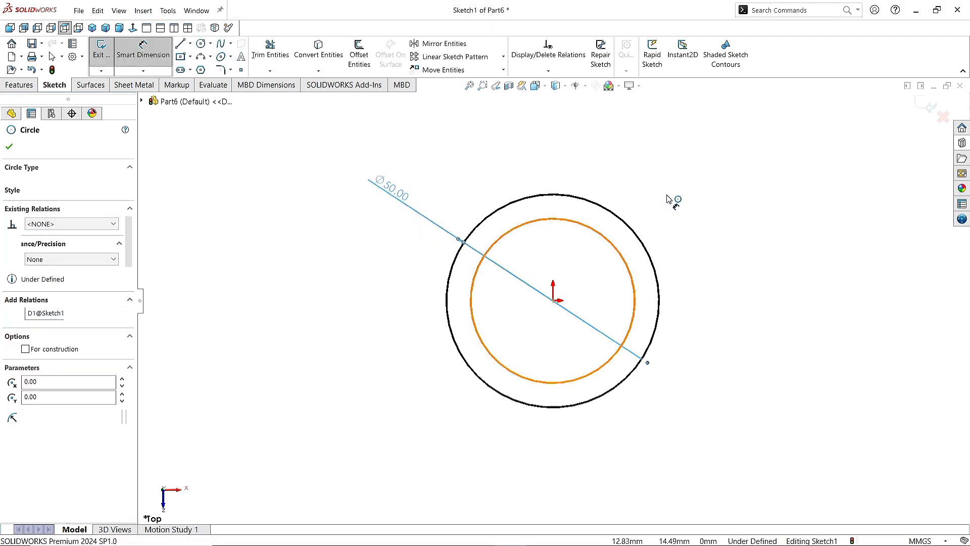
click(714, 282)
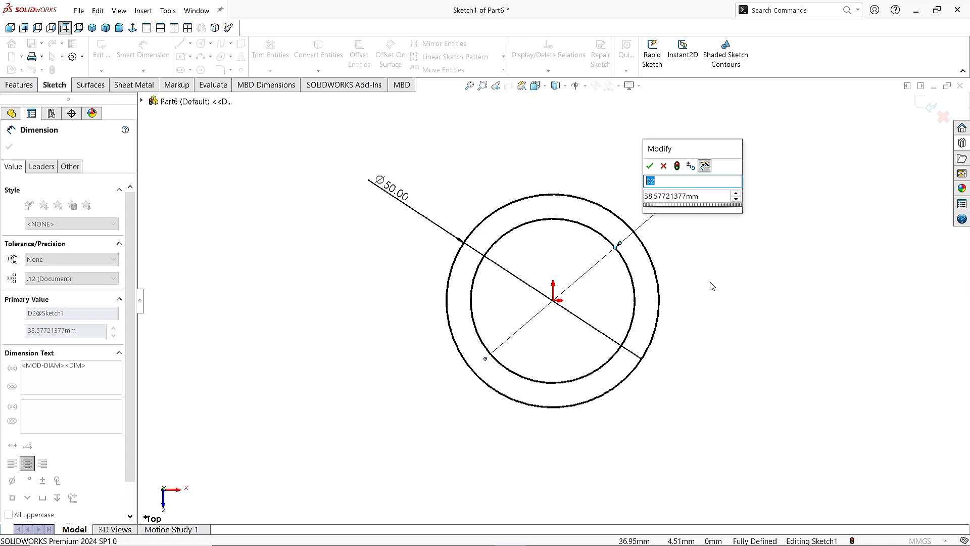
drag(703, 197, 645, 197)
text(47)
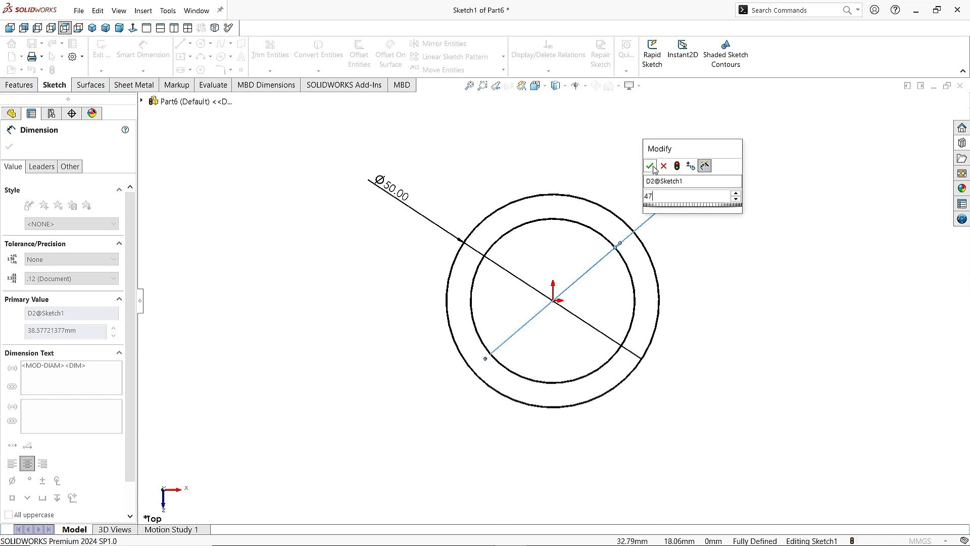
key(Return)
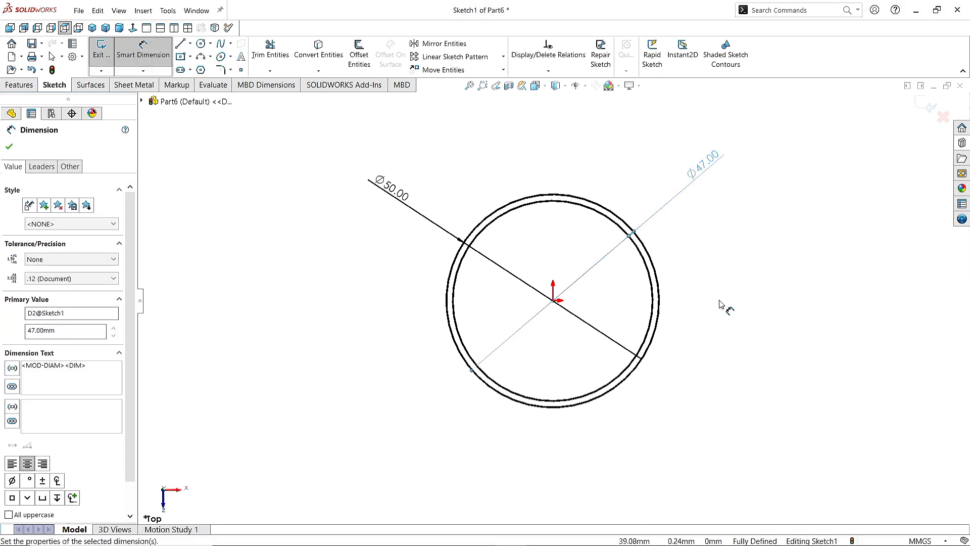
click(9, 147)
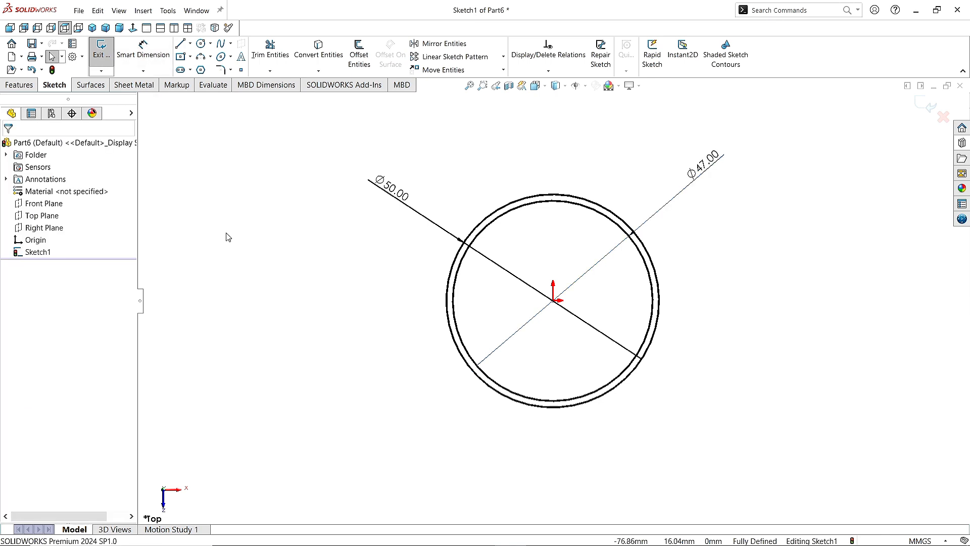
Extrude the ring profile as a blind boss to a depth of 100 mm to form a tube.
click(92, 27)
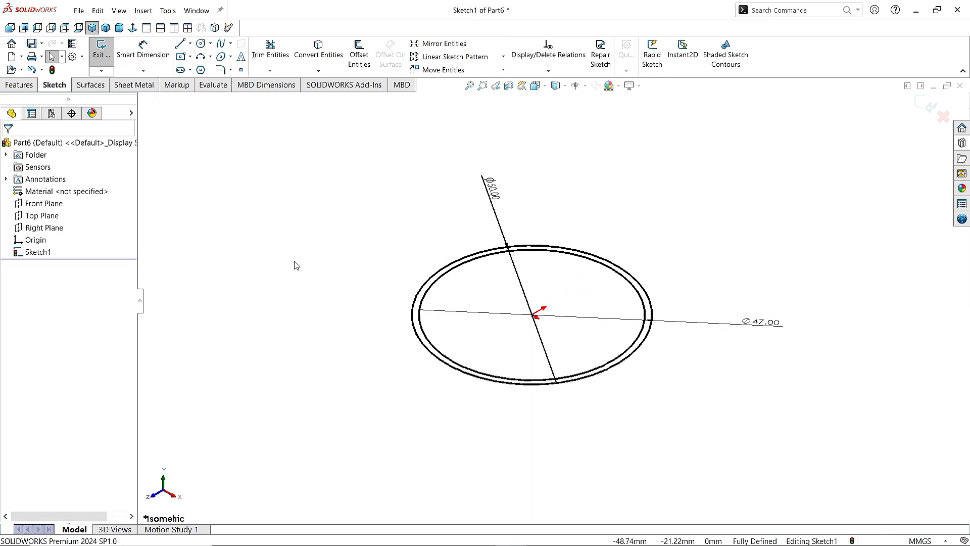
click(20, 86)
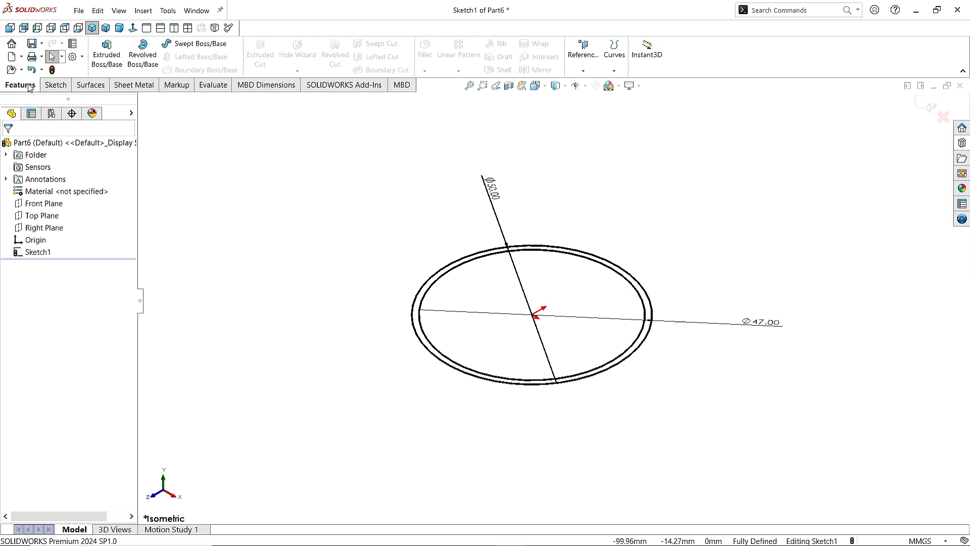
click(107, 54)
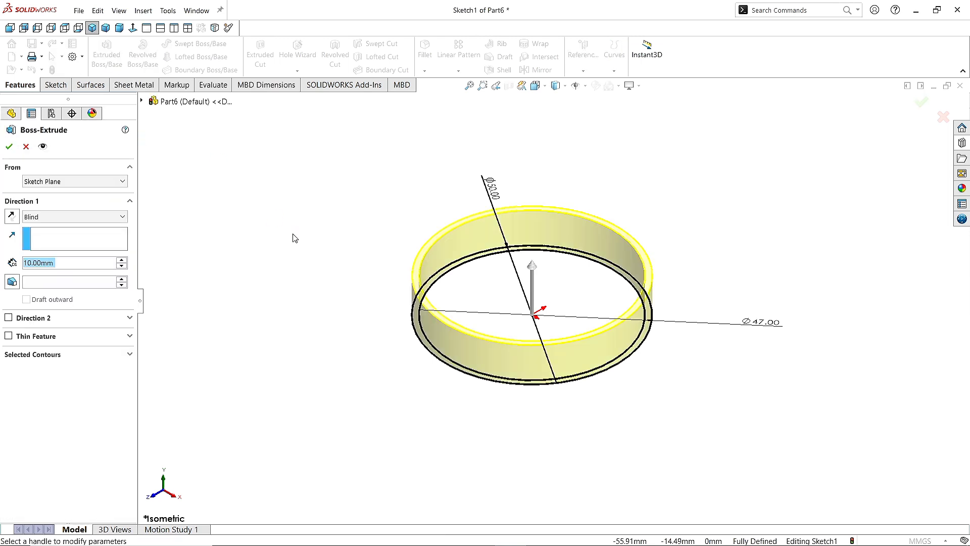
text(100)
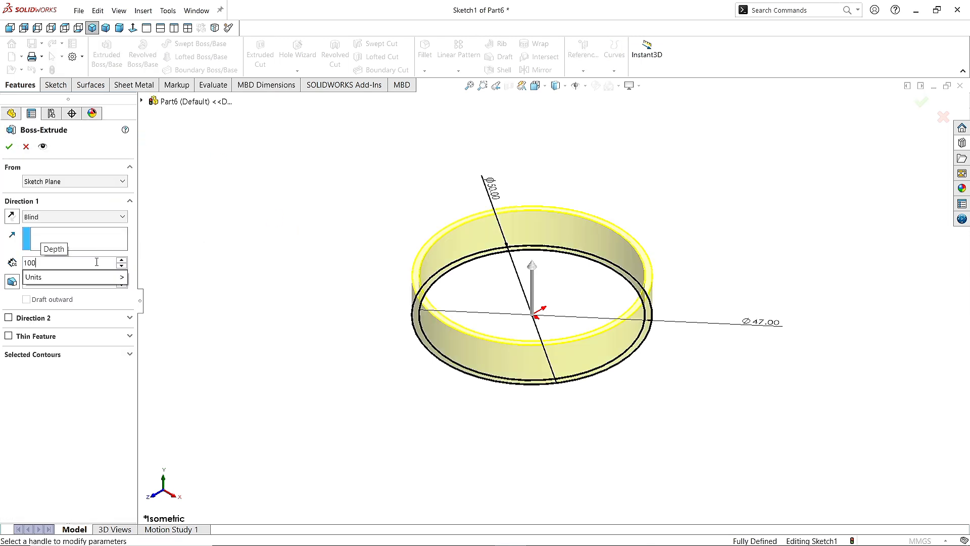
key(Return)
click(9, 146)
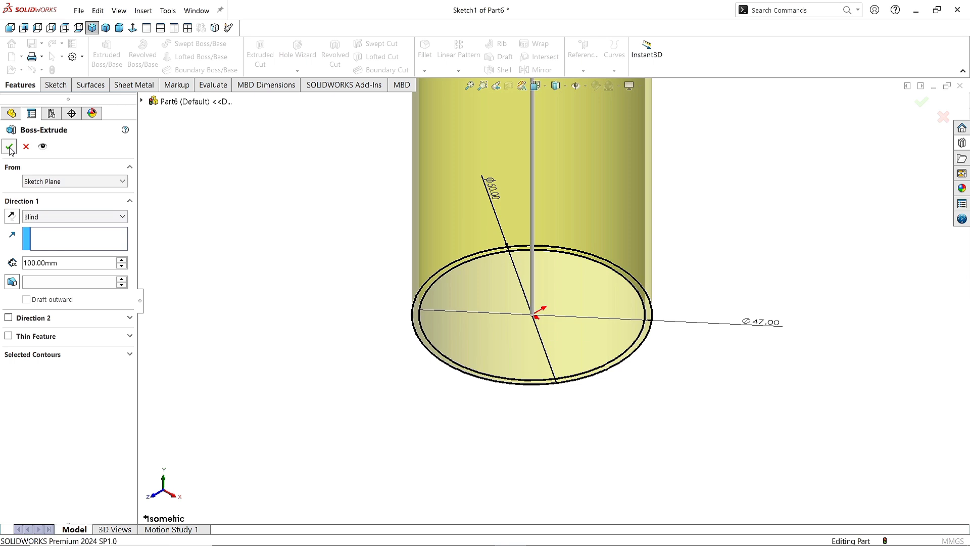
key(f)
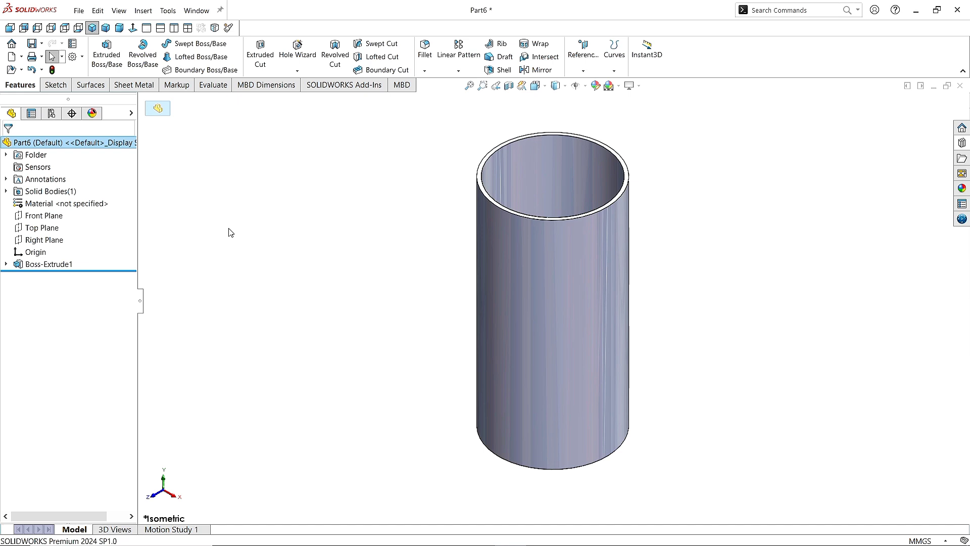
Create a reference axis through the tube's centre from its inner cylindrical face.
click(584, 72)
click(590, 96)
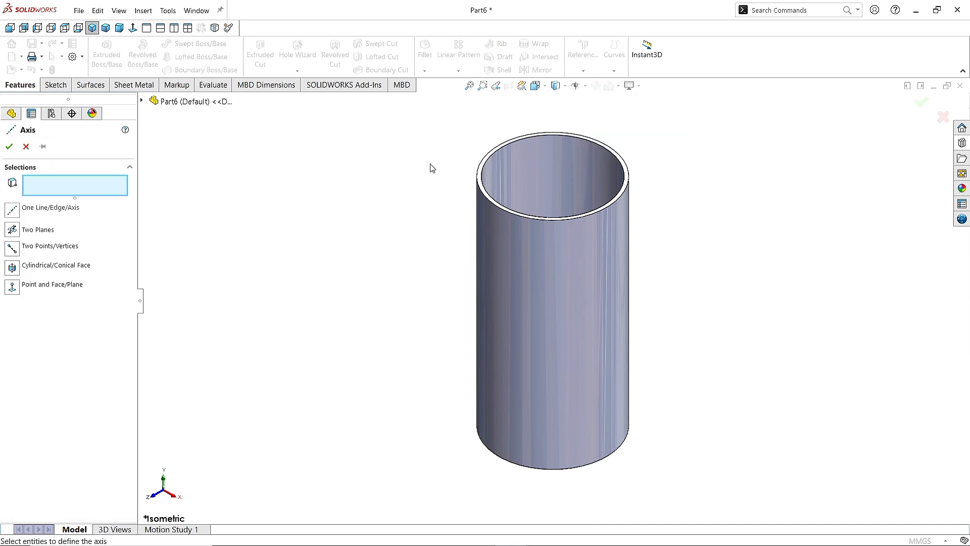
click(505, 173)
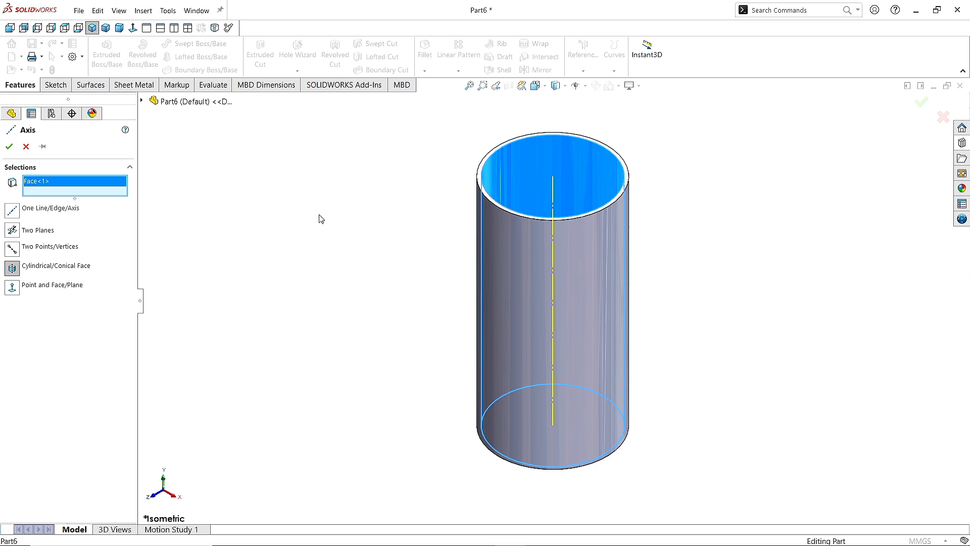
click(9, 147)
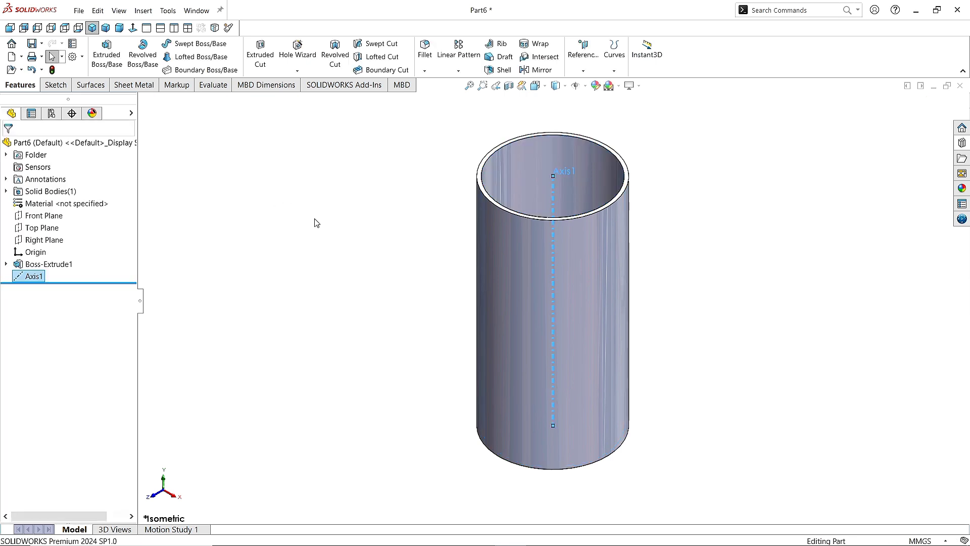
Sketch a vertical straight slot on the Front Plane along the tube's axis near its base, about 8.68 mm between centres and 3.26 mm wide.
click(44, 216)
click(58, 197)
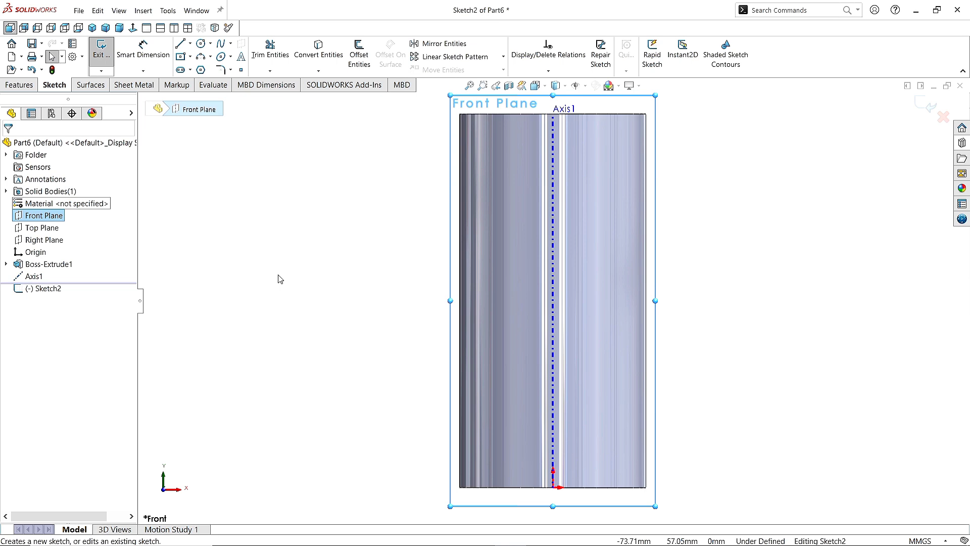
click(327, 309)
key(s)
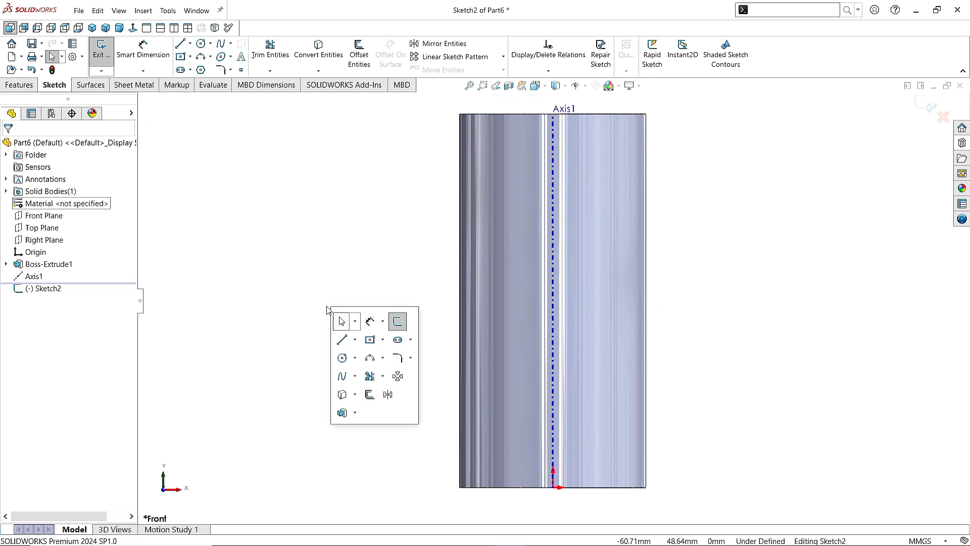
click(398, 340)
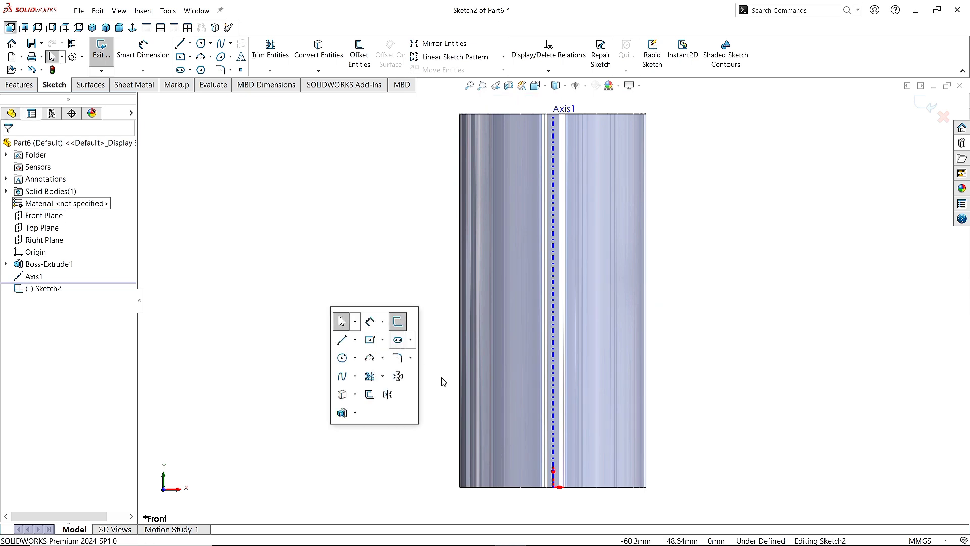
scroll(556, 467, down, 3)
click(553, 475)
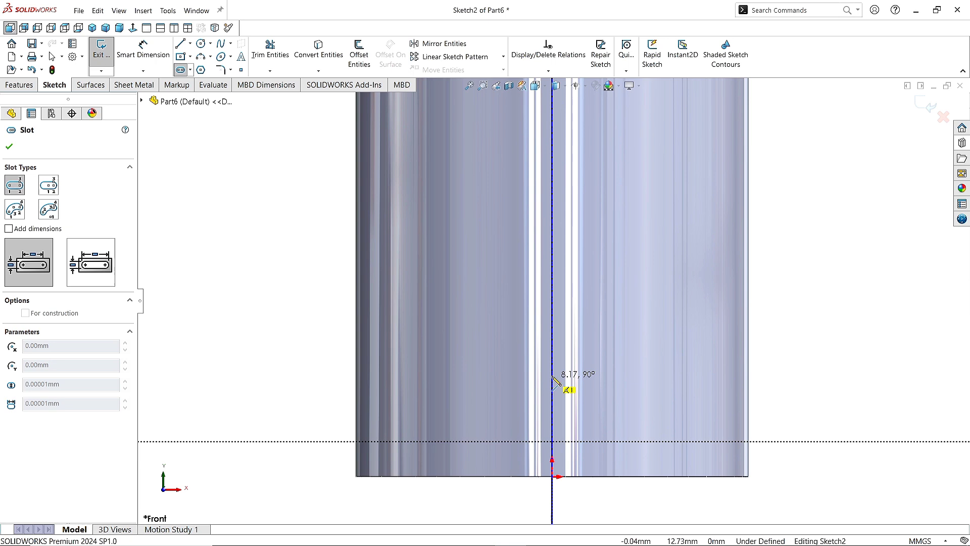
click(553, 373)
click(565, 404)
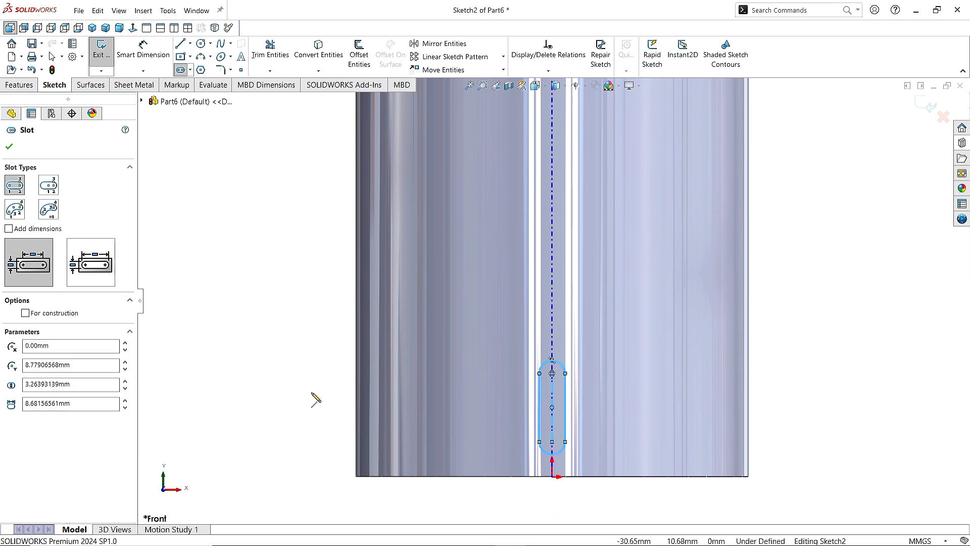
click(10, 146)
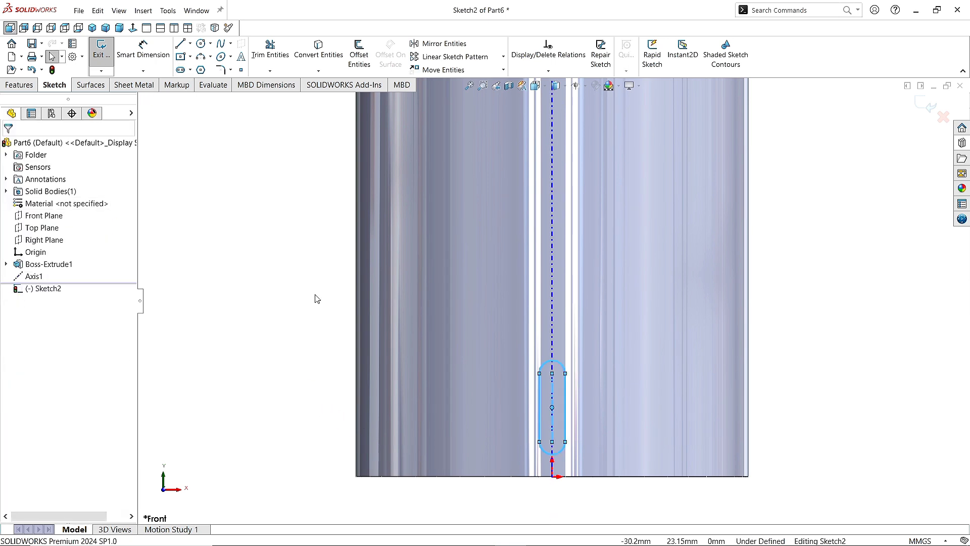
Dimension the slot's centre-to-centre length and set it to 6 mm.
key(s)
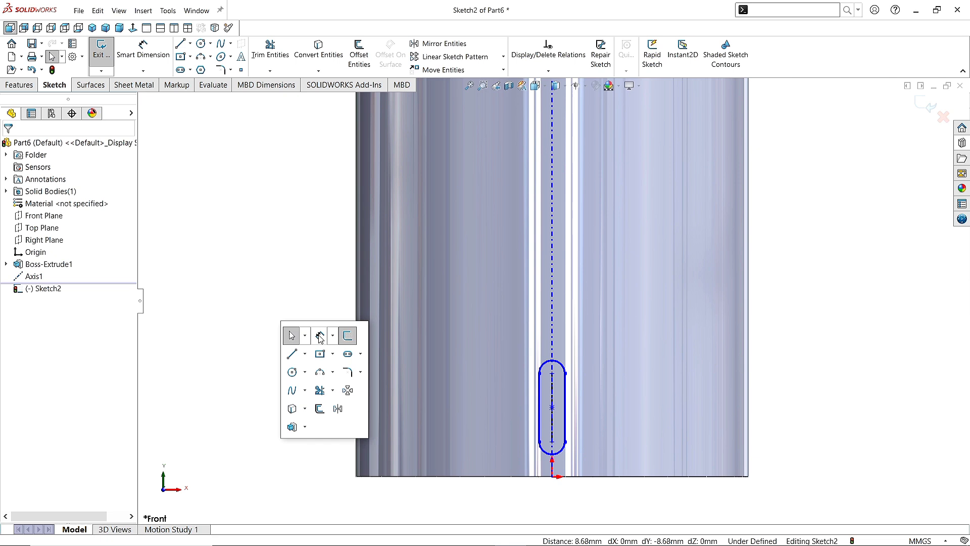
click(337, 335)
click(552, 375)
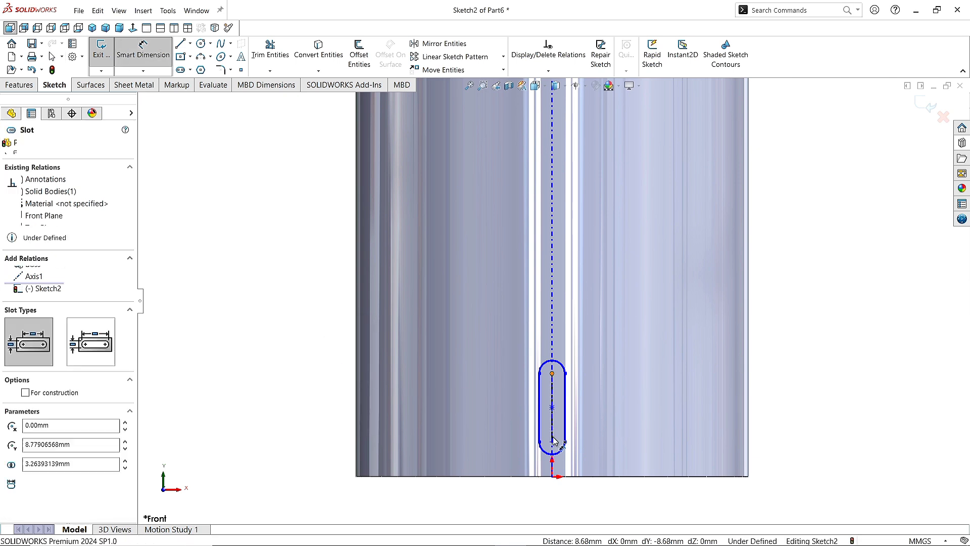
click(552, 442)
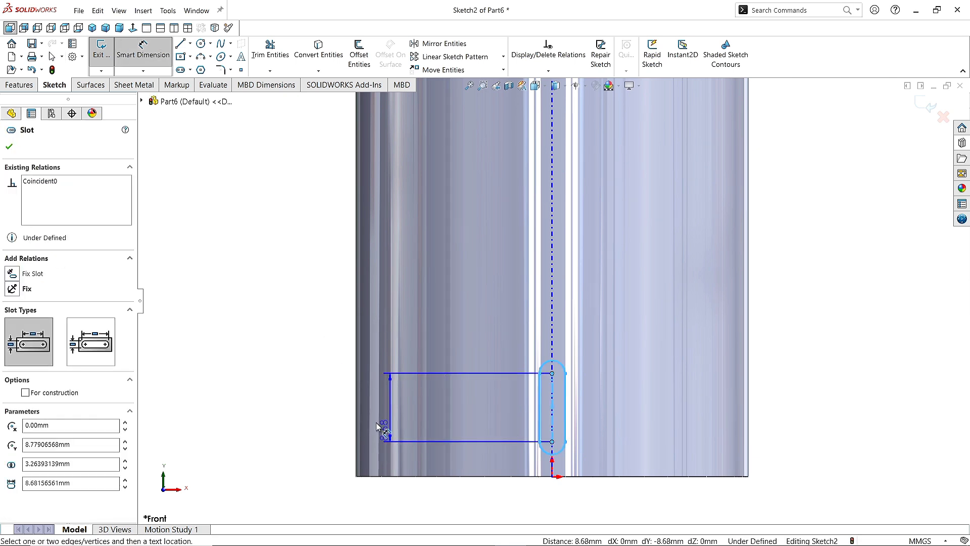
click(323, 407)
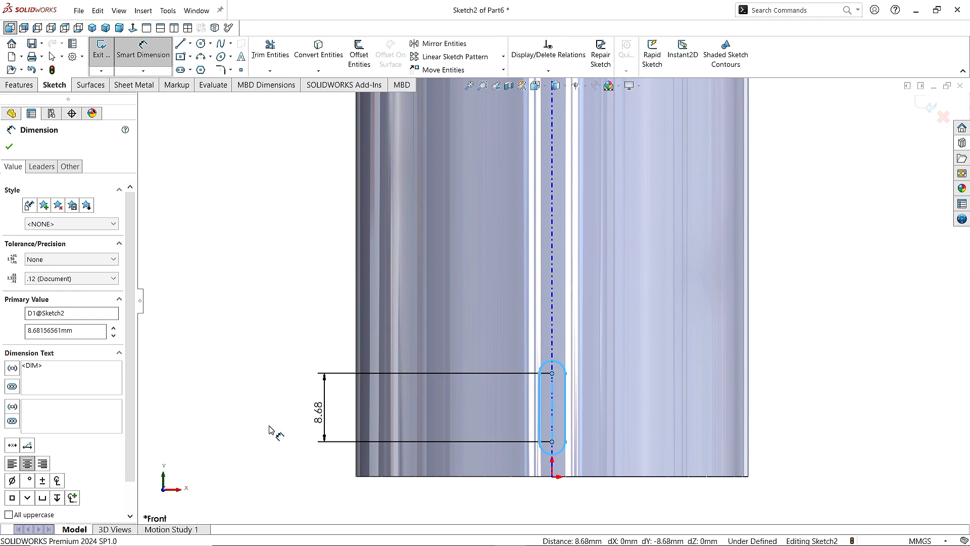
text(6)
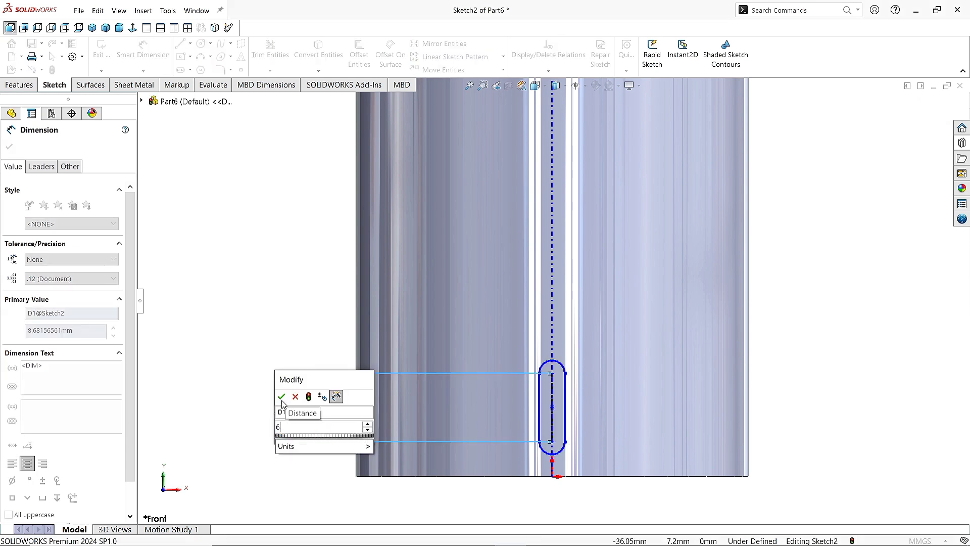
key(Return)
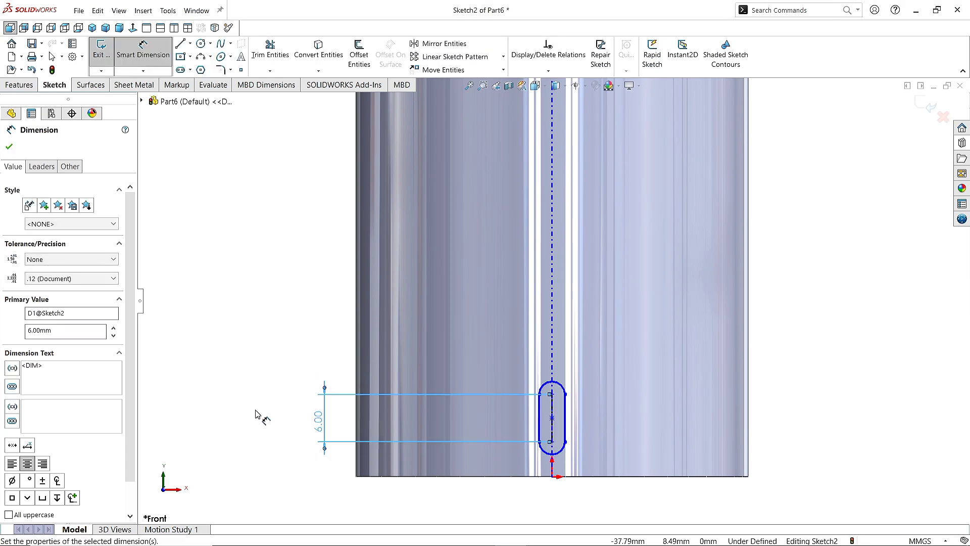
Dimension the radius of the slot's lower arc and set it to 2 mm.
click(561, 452)
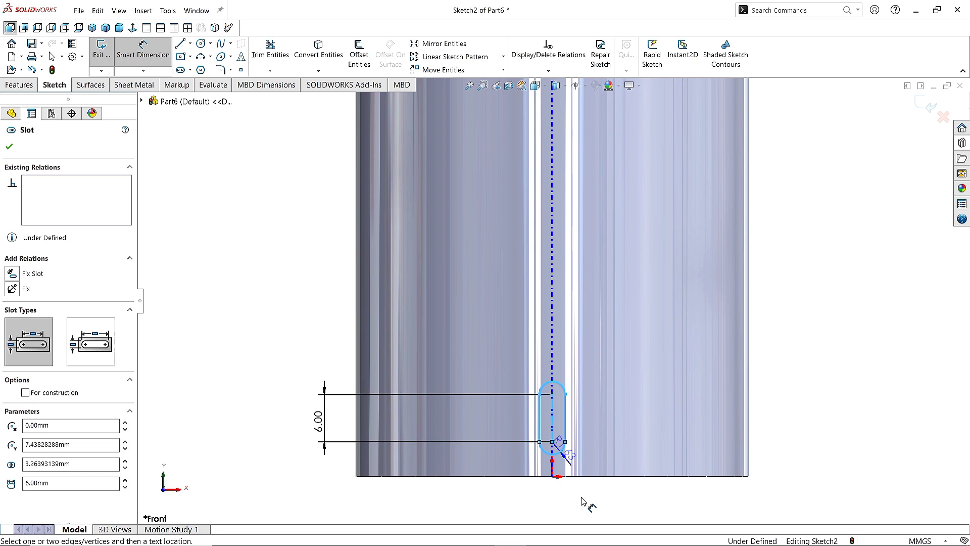
click(604, 516)
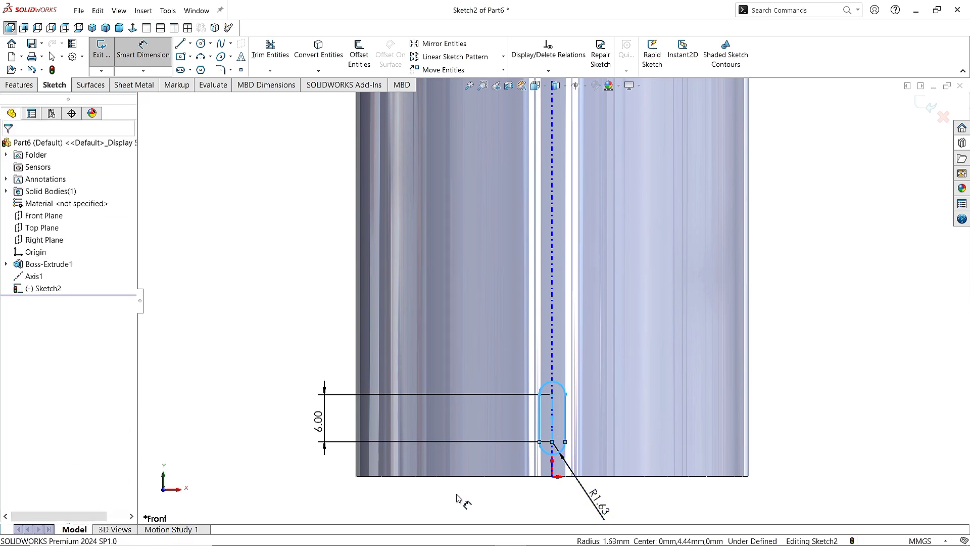
text(2)
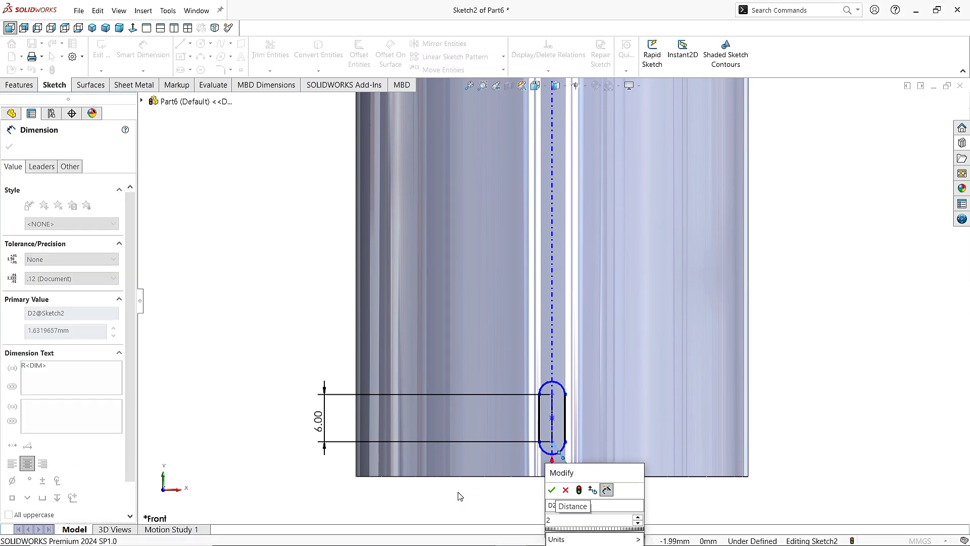
click(552, 490)
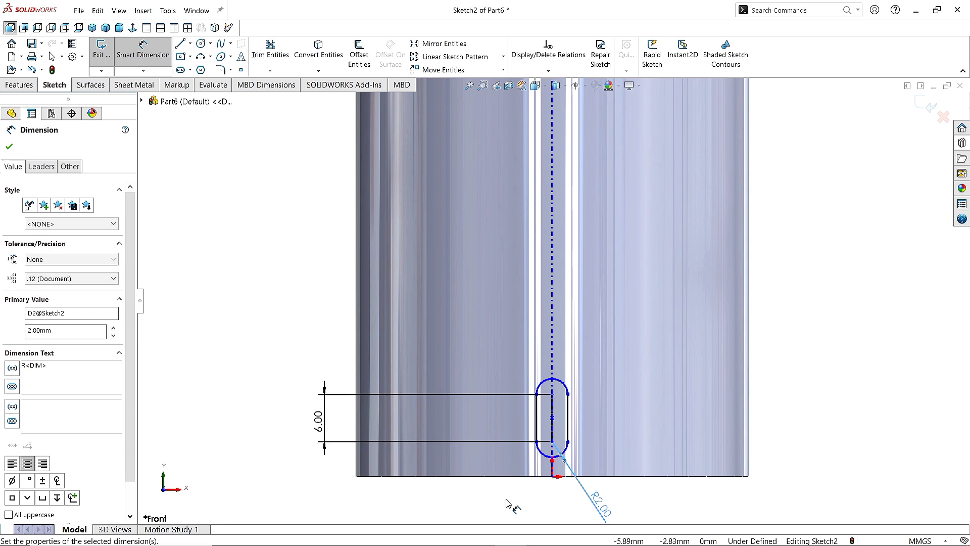
Dimension the slot's lower arc centre from the tube's bottom edge, set the distance to 3 mm, and finish dimensioning.
click(549, 458)
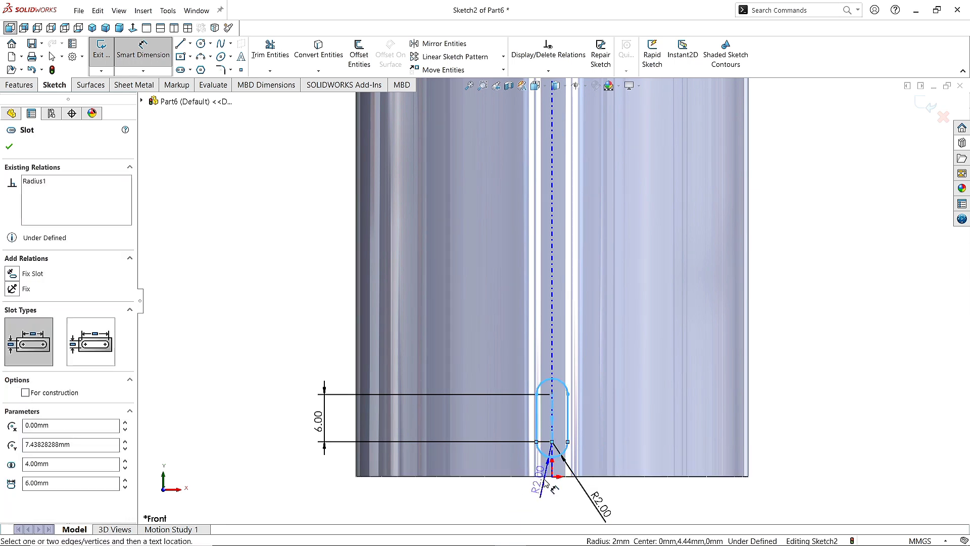
click(540, 476)
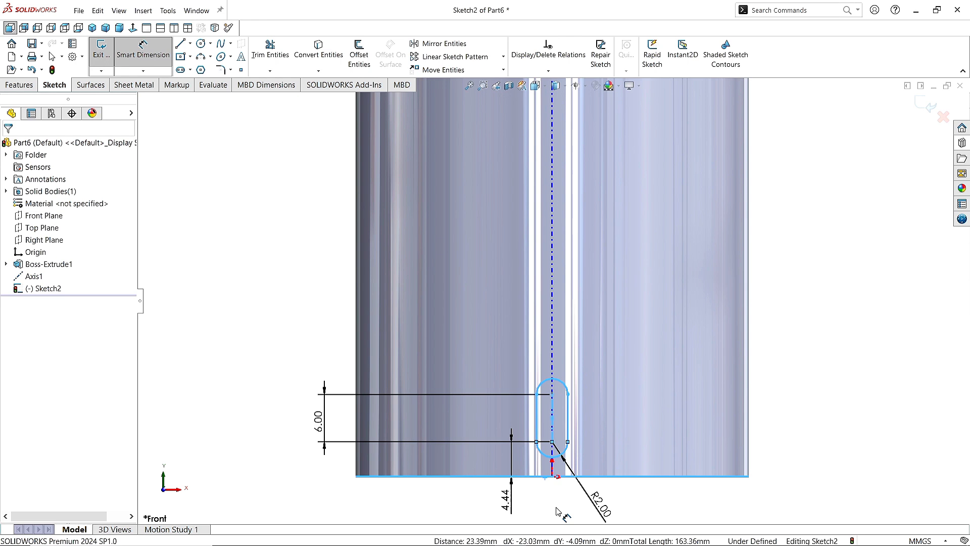
click(506, 500)
key(Return)
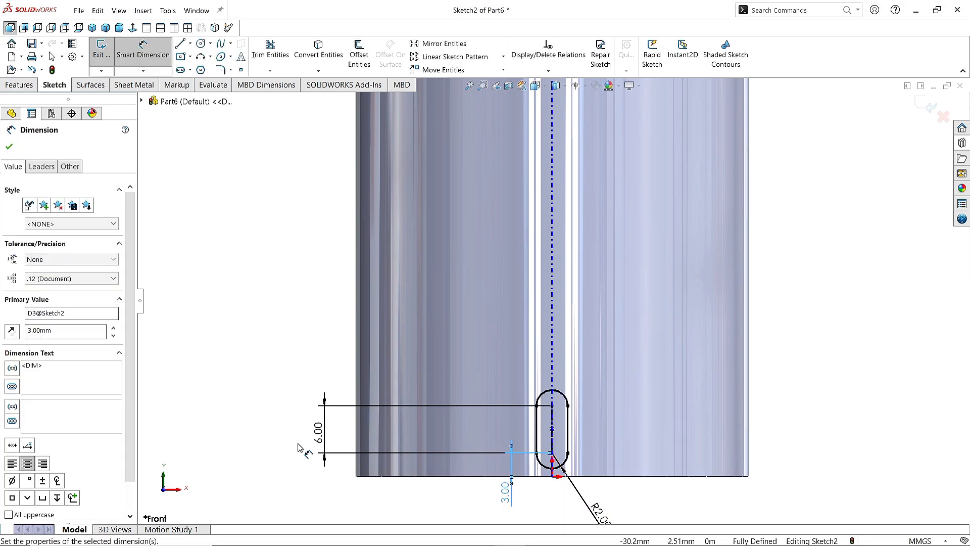
click(9, 147)
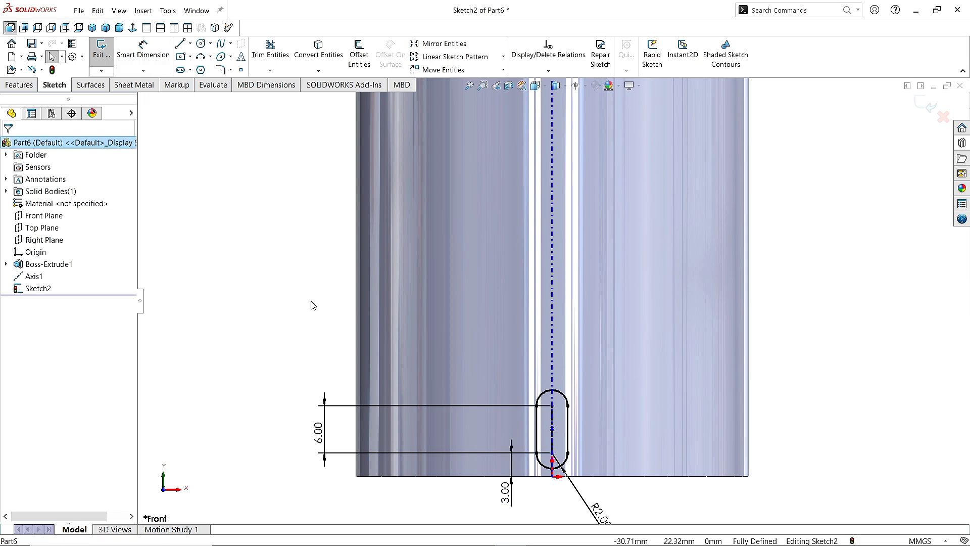
Extrude-cut the slot profile Through All in one direction from the sketch plane, through the back wall of the tube.
key(ctrl+7)
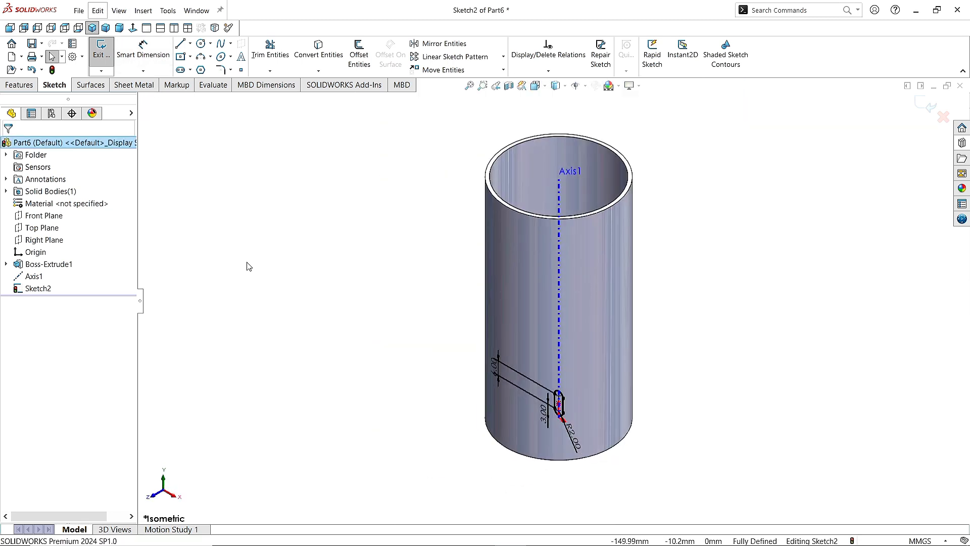
click(266, 282)
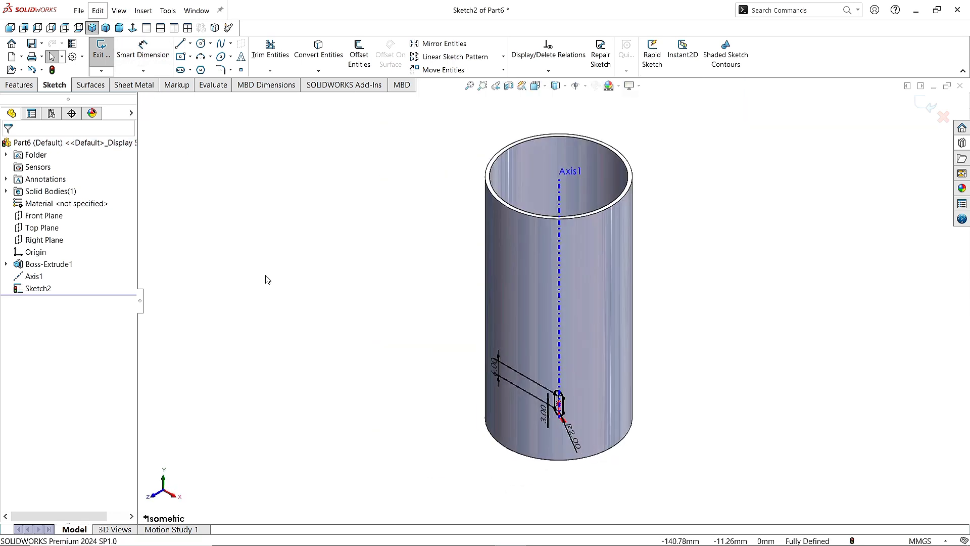
click(19, 84)
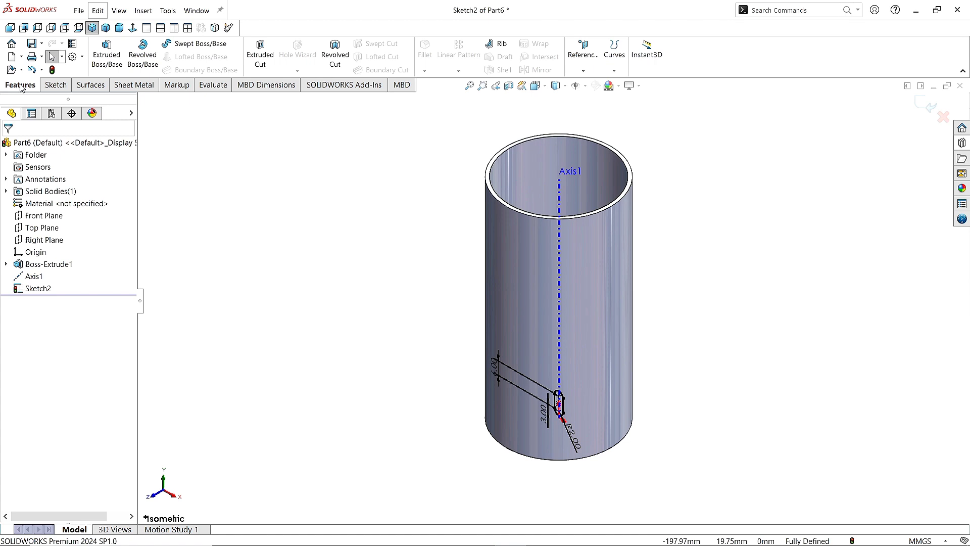
click(265, 64)
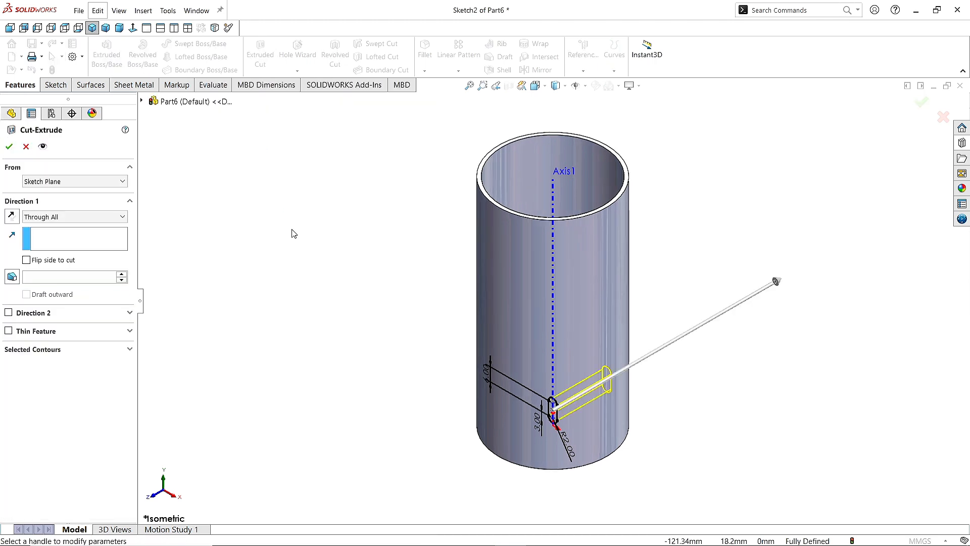
click(75, 217)
click(94, 237)
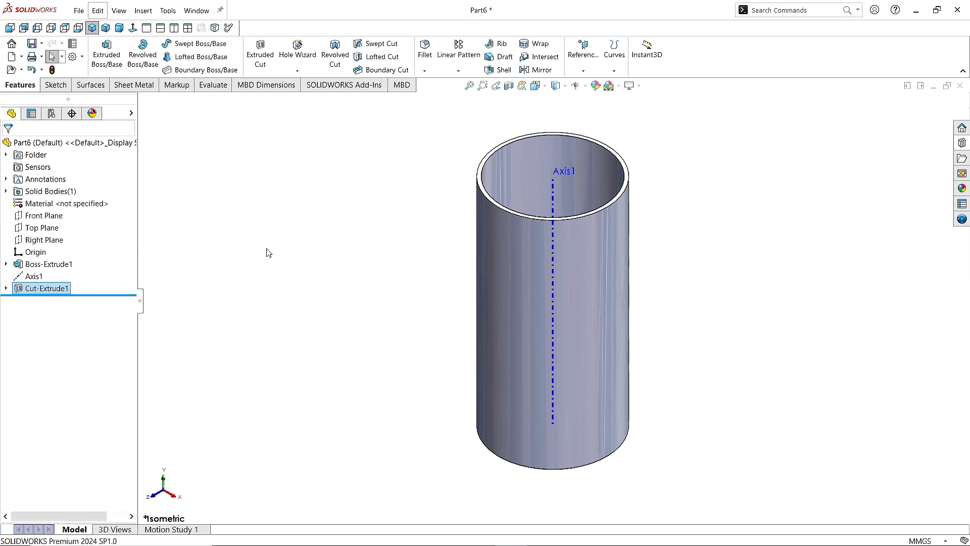
Create a linear pattern of the slot cut upward along the tube's axis with 12.5 mm spacing and 8 instances.
key(ctrl+c)
key(ctrl+2)
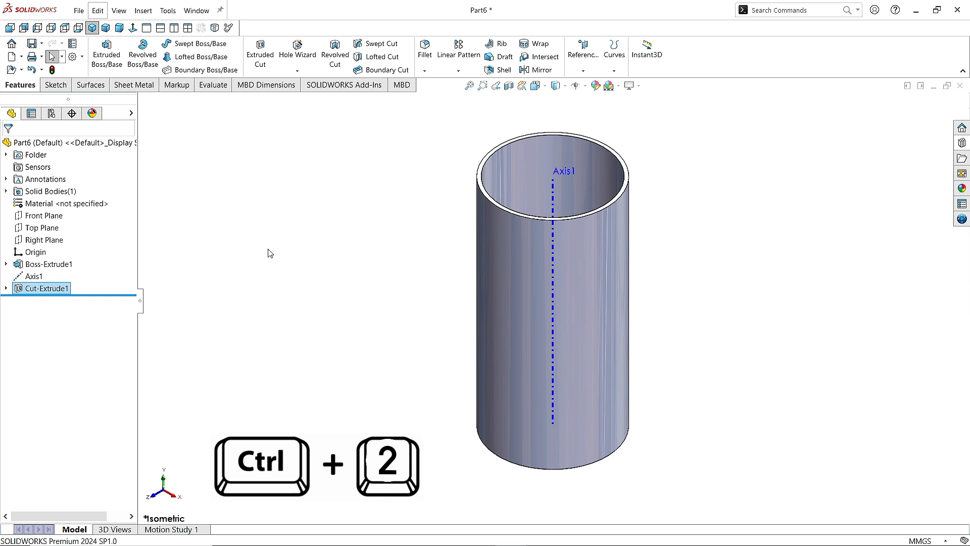
key(ctrl+2)
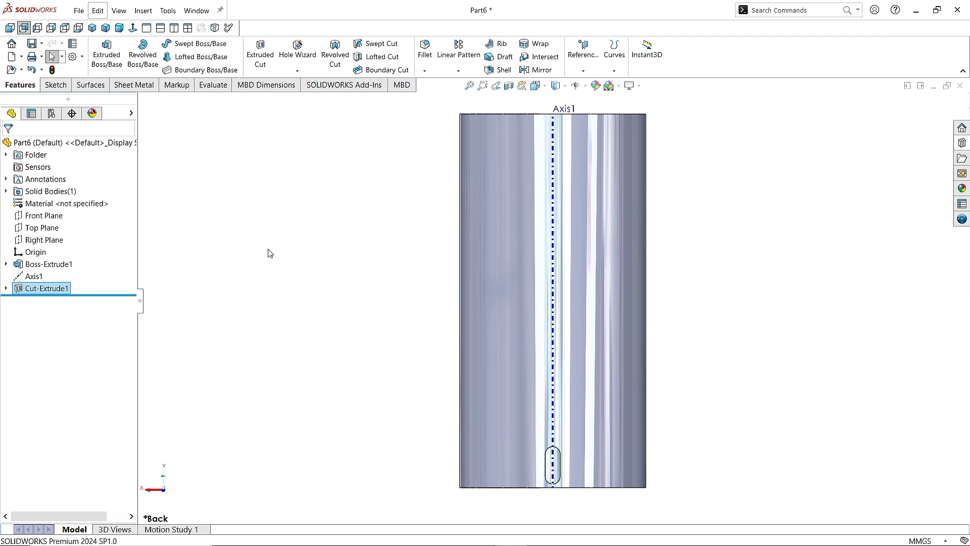
click(251, 267)
click(49, 290)
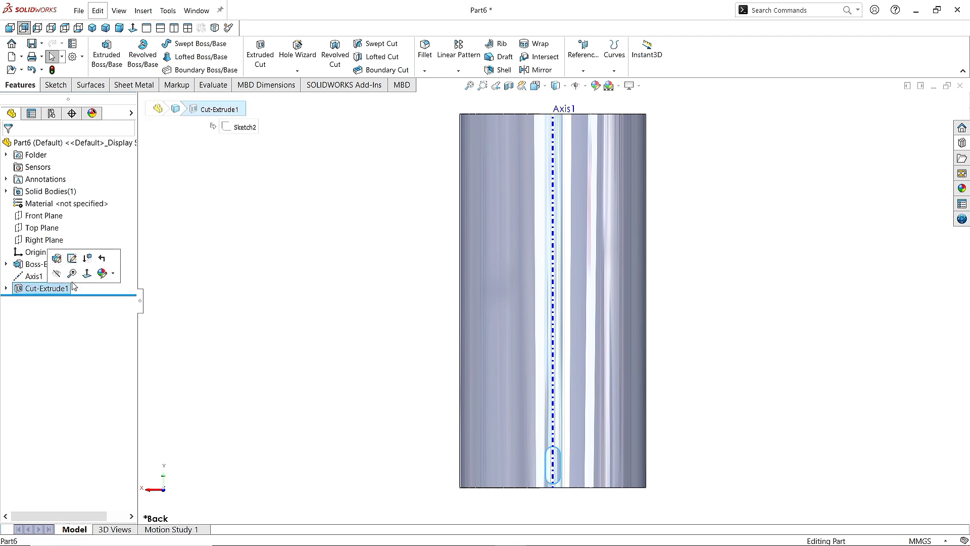
click(458, 51)
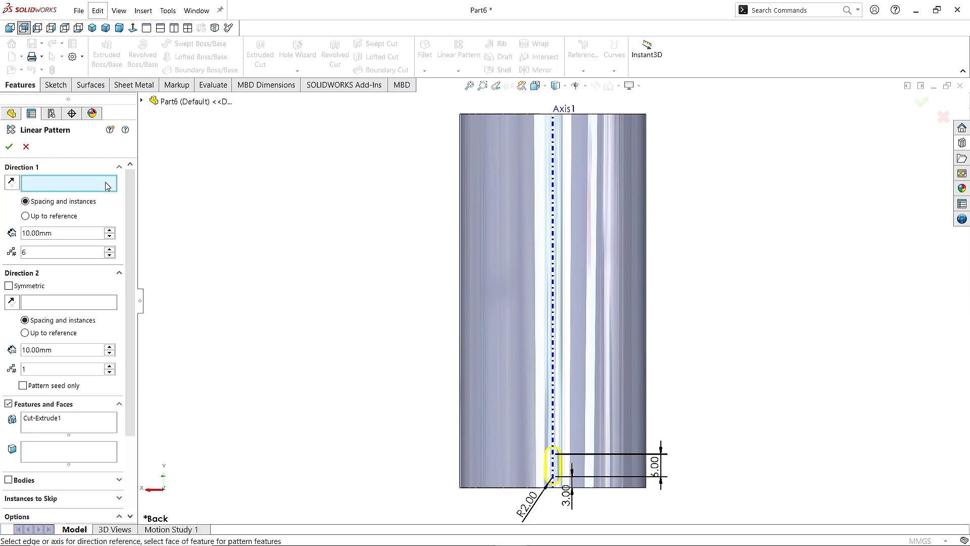
click(554, 173)
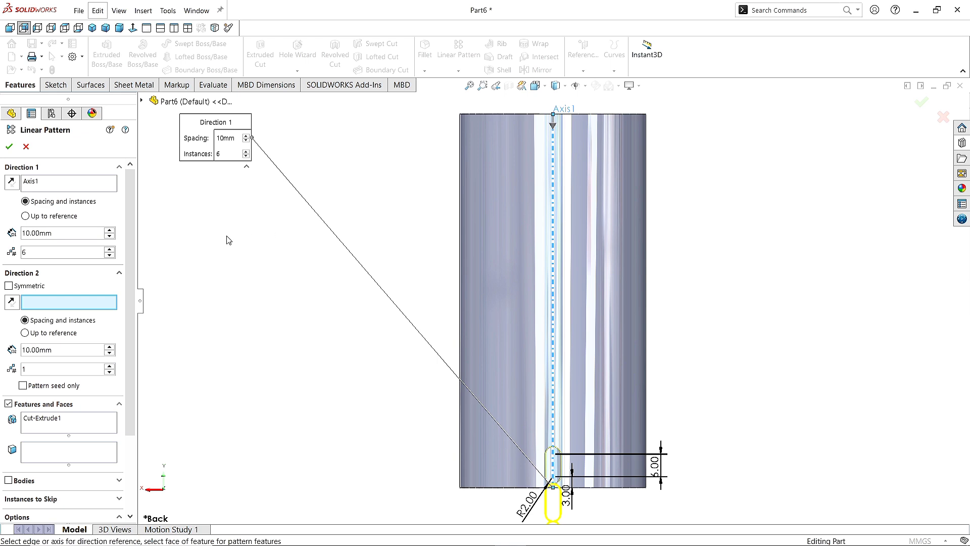
click(11, 182)
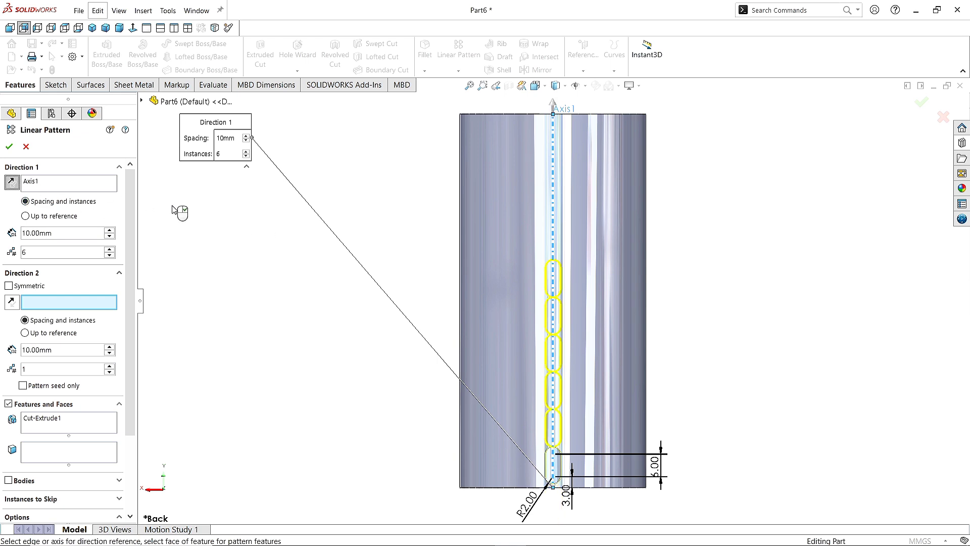
double_click(61, 233)
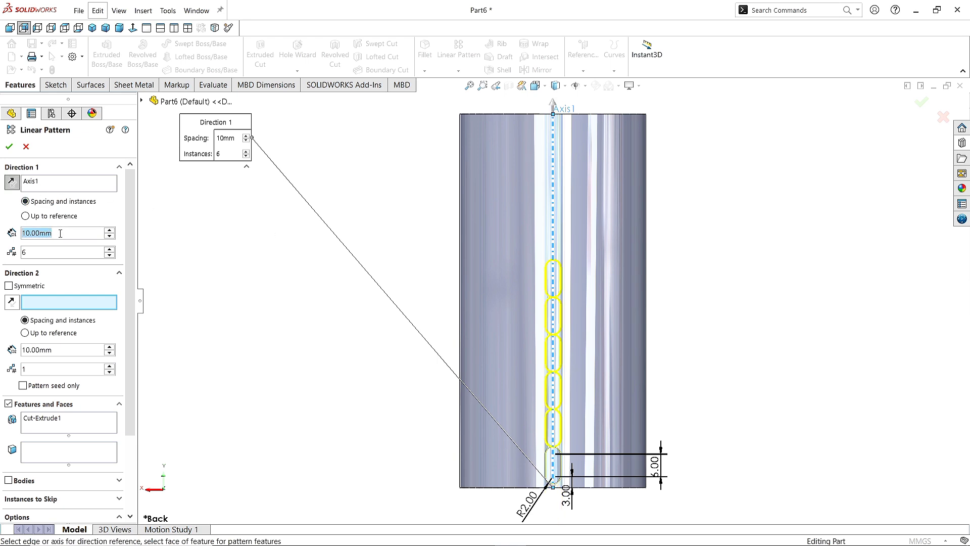
text(12.5)
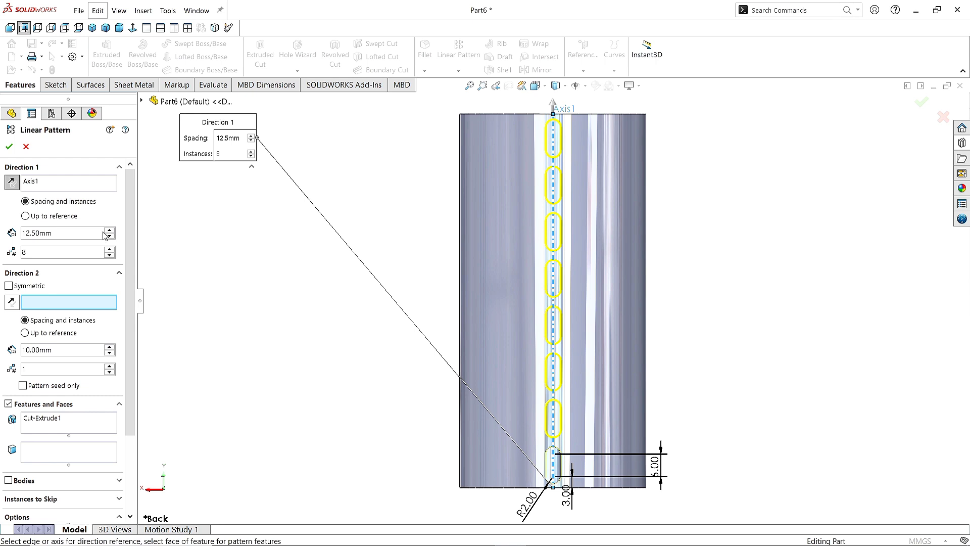
click(10, 149)
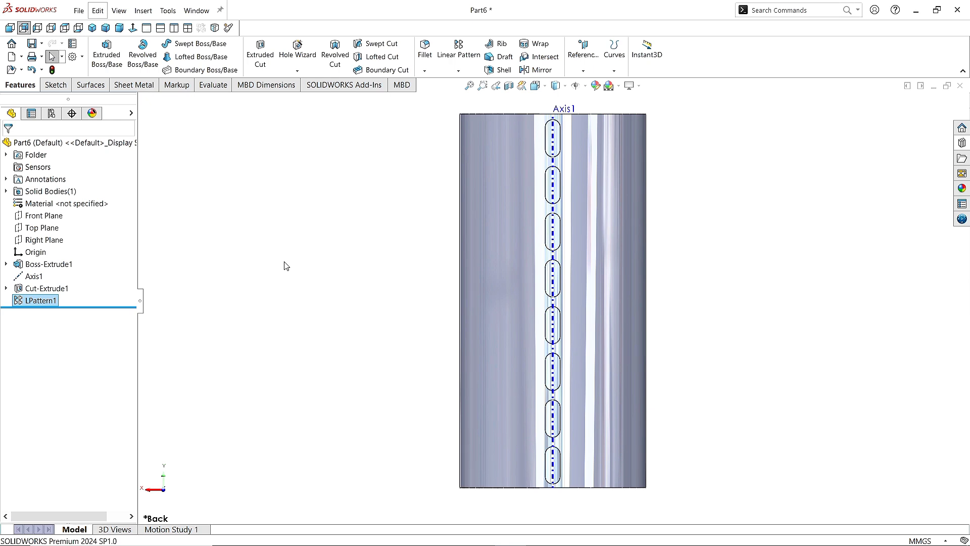
Create a circular pattern of the linear slot pattern around the tube's top outer edge with 28 equally spaced instances over 360 degrees.
click(458, 70)
click(475, 96)
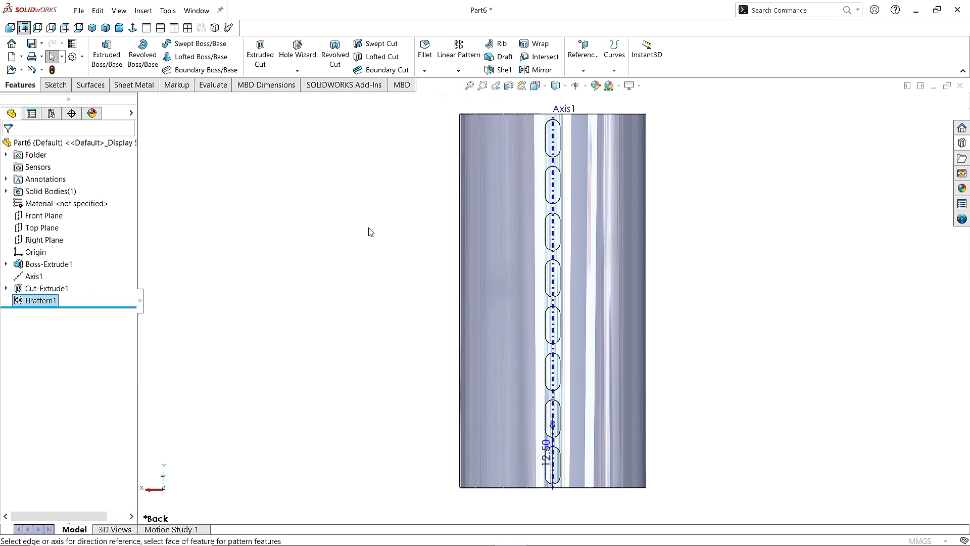
click(92, 27)
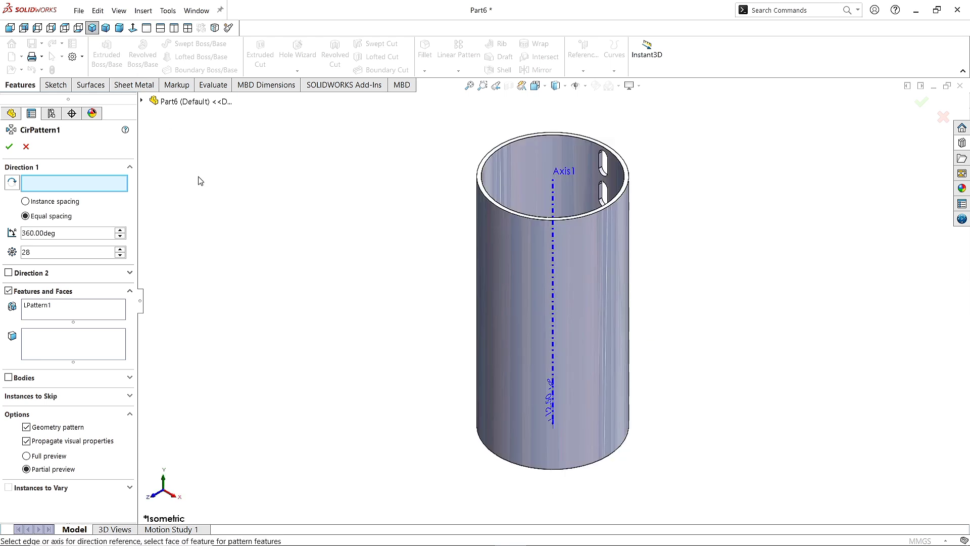
click(623, 193)
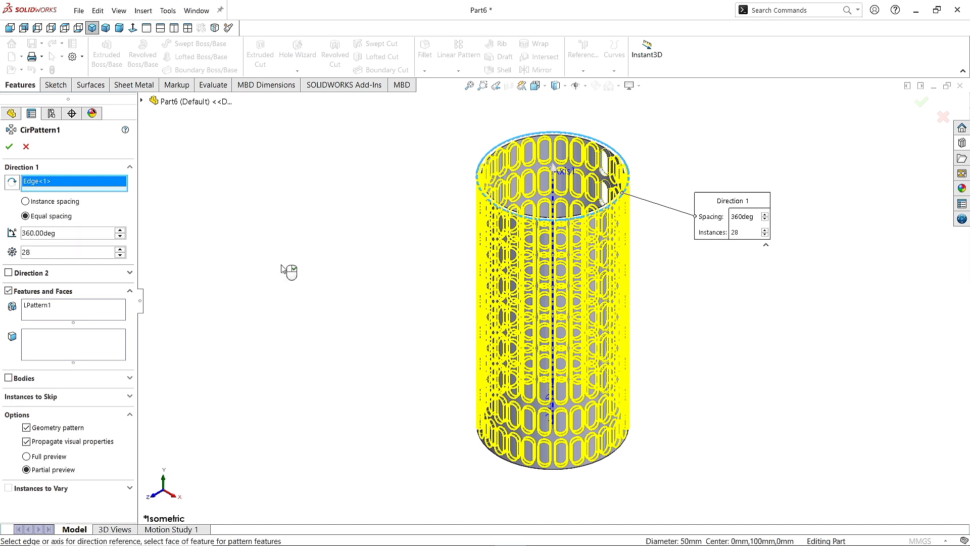
click(10, 146)
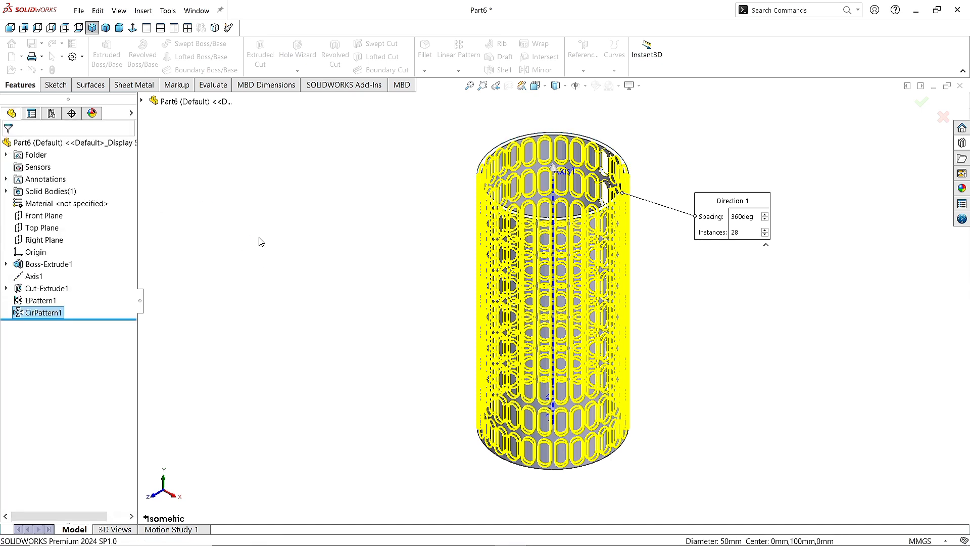
click(340, 288)
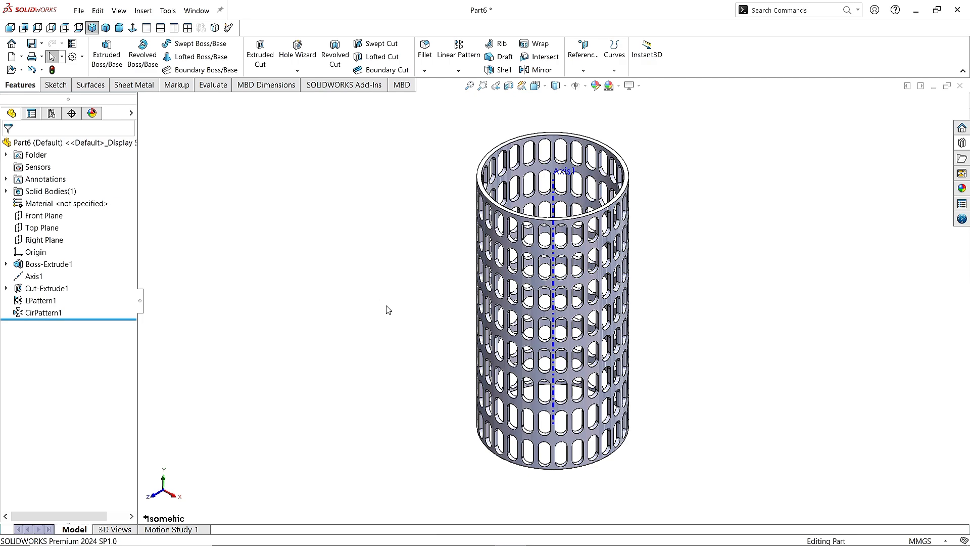
Hide the reference axis running through the tube's centre.
middle_drag(388, 309, 558, 456)
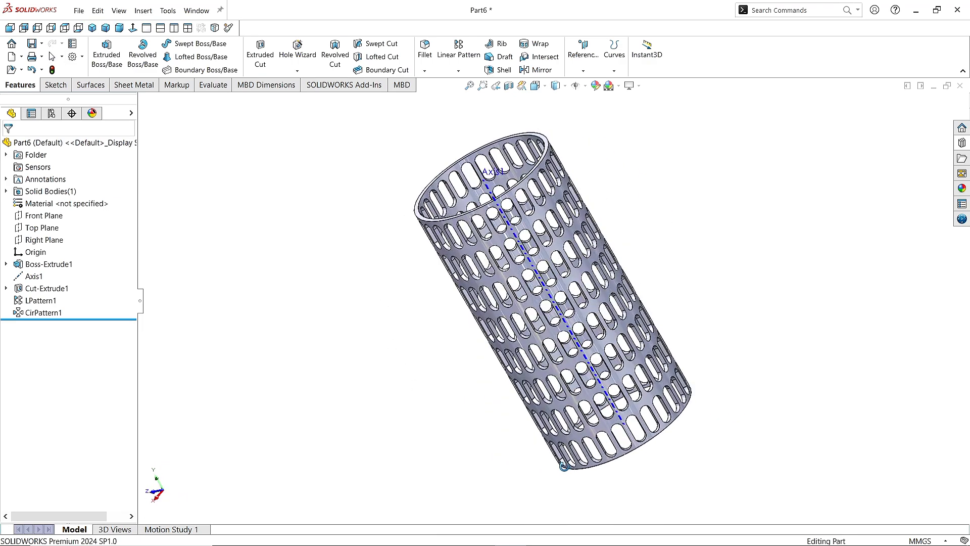
right_click(34, 279)
click(44, 265)
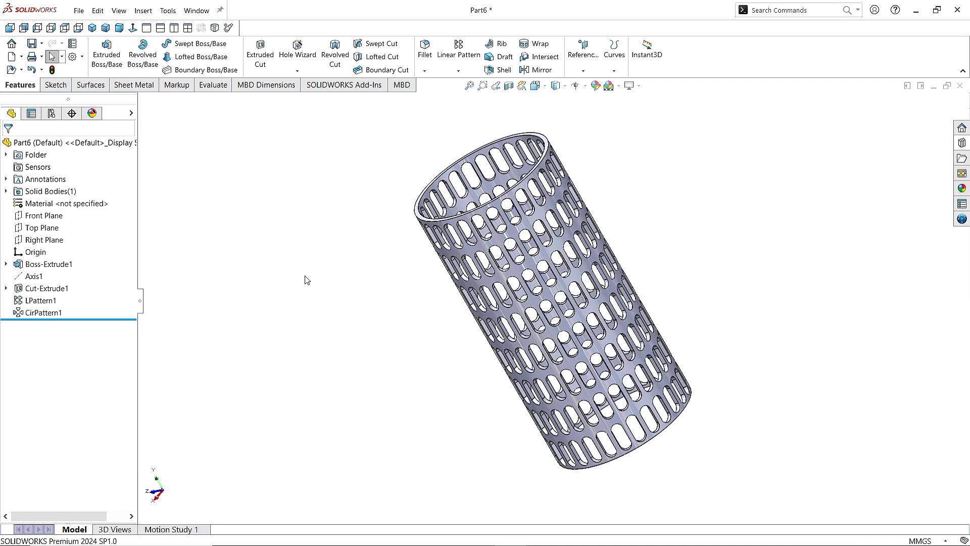
Examine the slot perforations along and around the finished tube from several angles, leaving nothing selected.
middle_drag(719, 425, 863, 216)
scroll(617, 235, down, 2)
scroll(594, 377, down, 2)
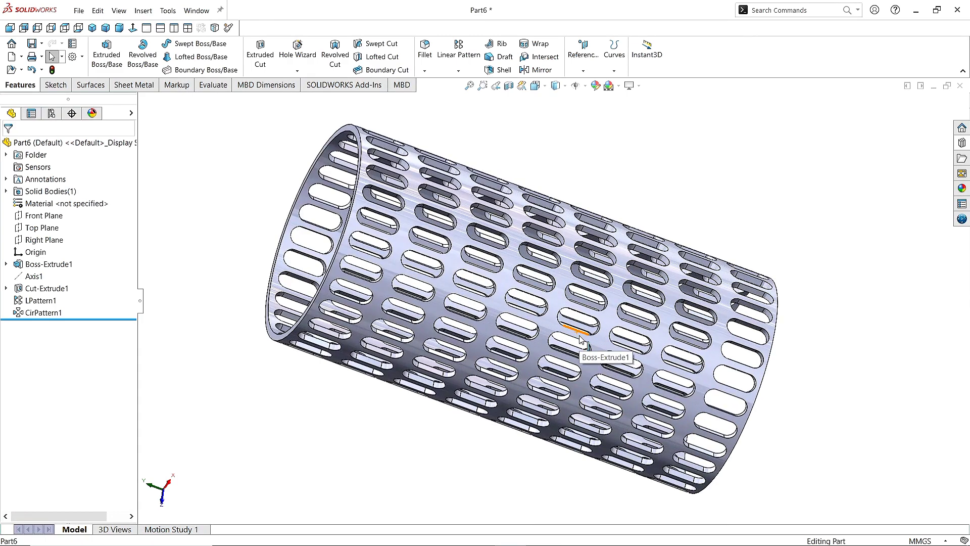
middle_drag(424, 451, 445, 454)
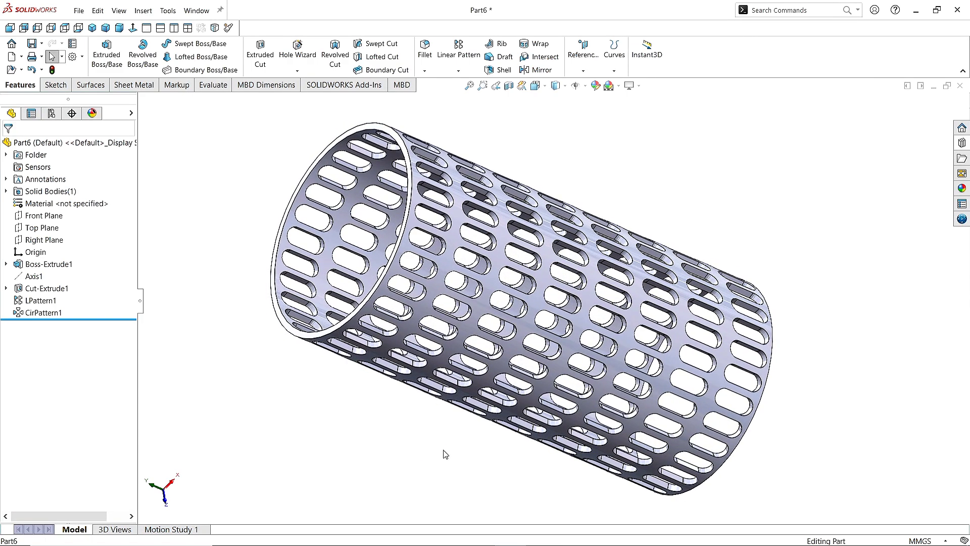
click(666, 371)
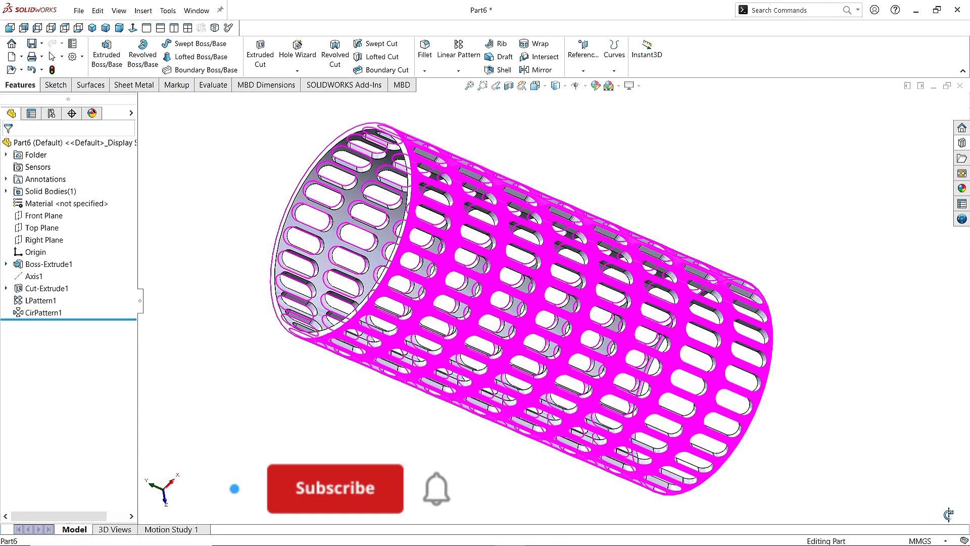
middle_drag(949, 514, 455, 514)
key(Escape)
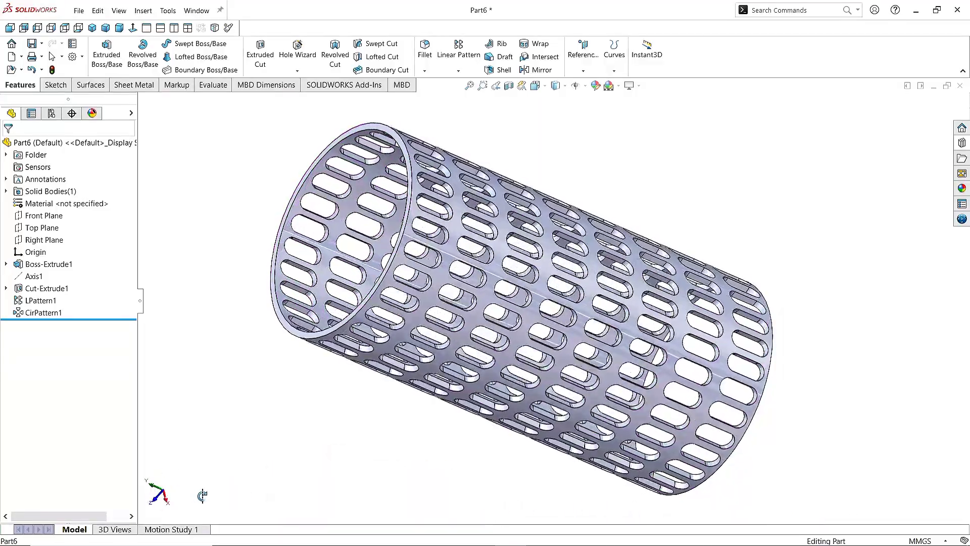